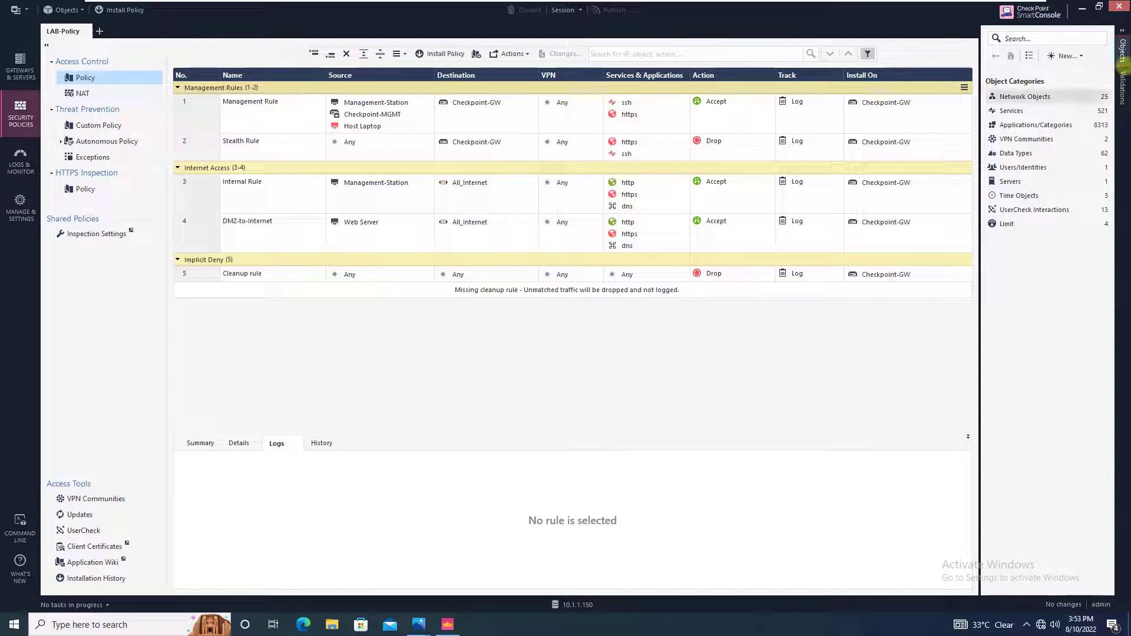
Leave the AD server VM for the Management Station and display the CP Lab.PNG topology diagram.
{"action": "mouse_move", "coordinate": [975, 4]}
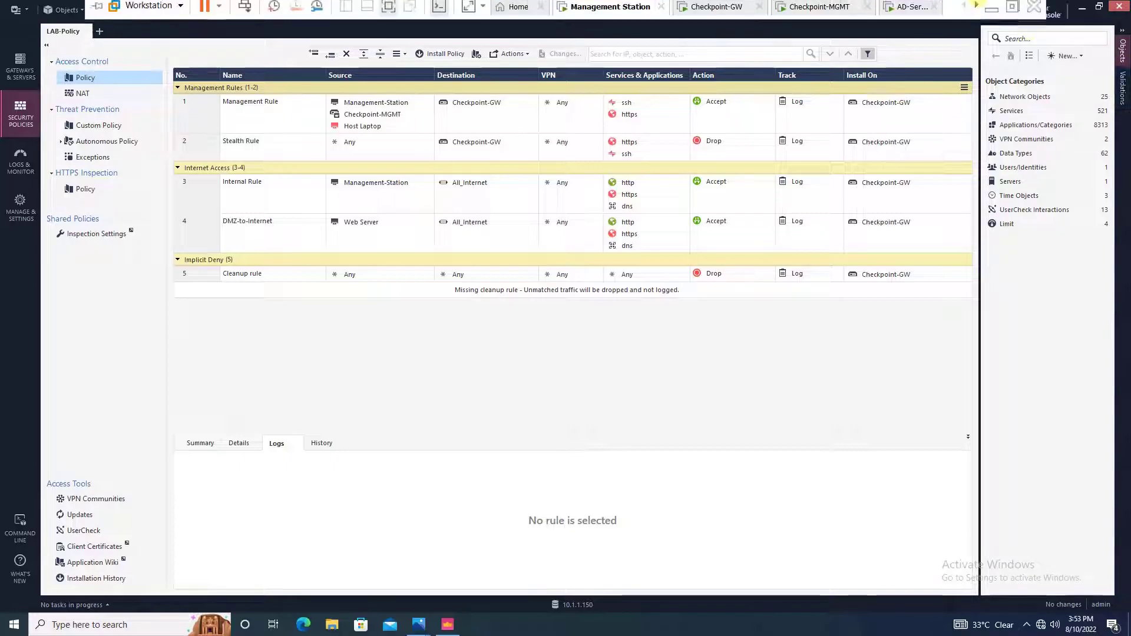
{"action": "left_click", "coordinate": [902, 11]}
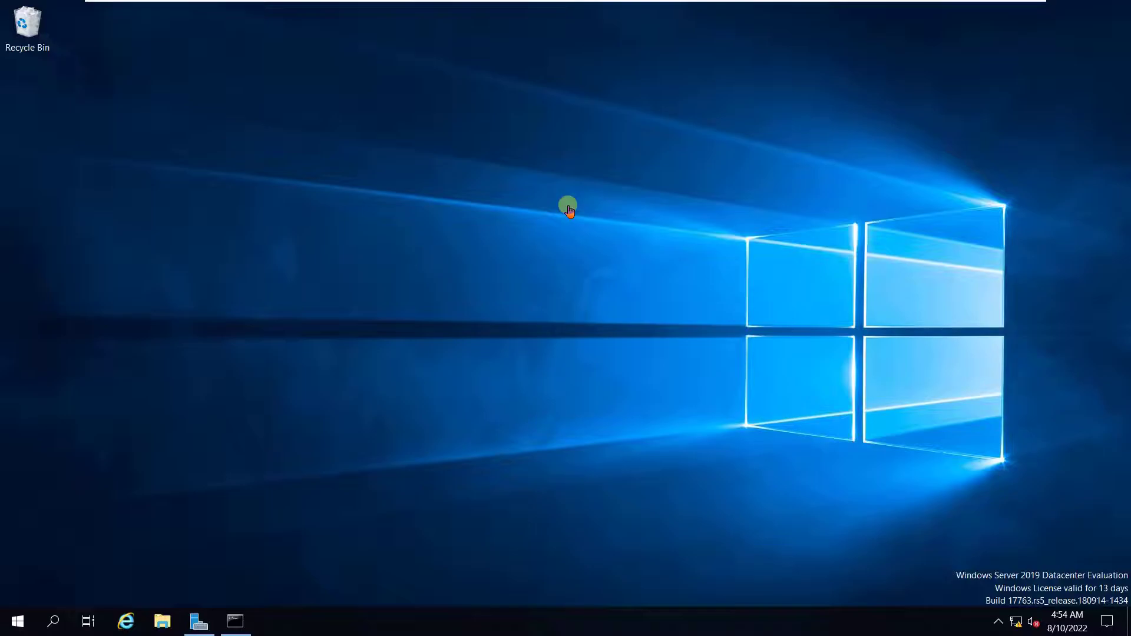
{"action": "mouse_move", "coordinate": [629, 4]}
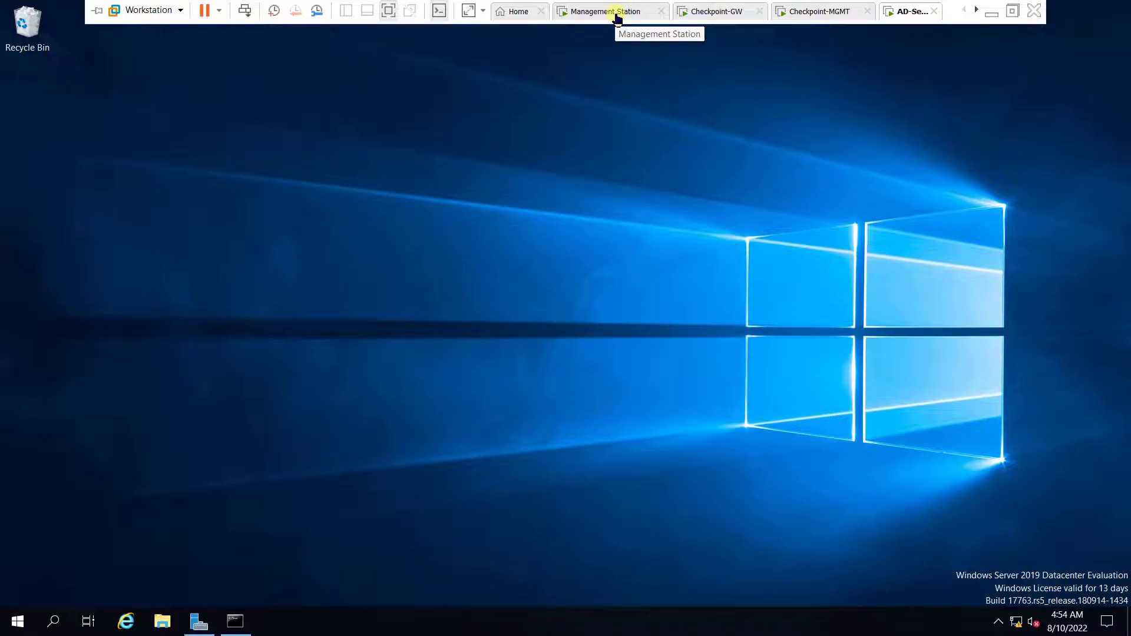
{"action": "left_click", "coordinate": [617, 17]}
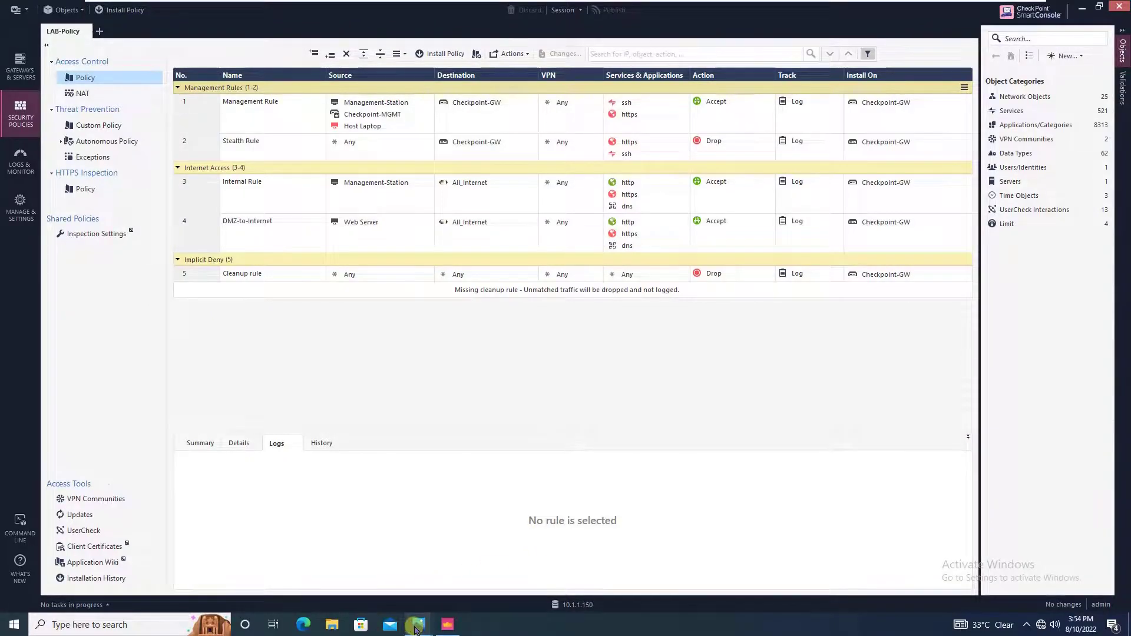
{"action": "mouse_move", "coordinate": [417, 625]}
{"action": "left_click", "coordinate": [362, 555]}
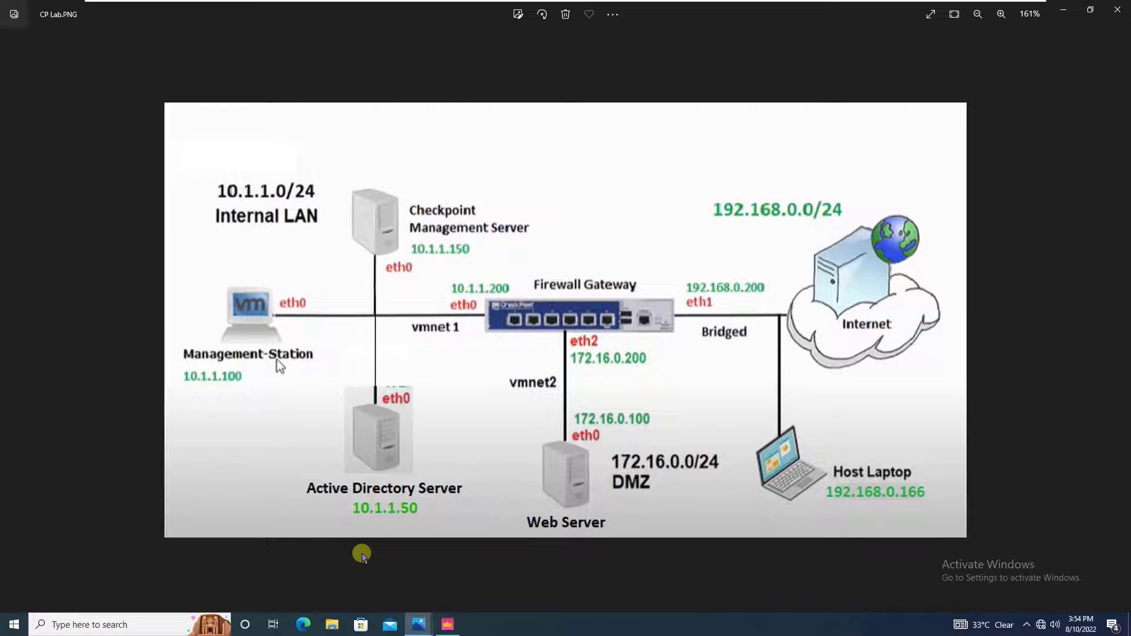
{"action": "mouse_move", "coordinate": [748, 3]}
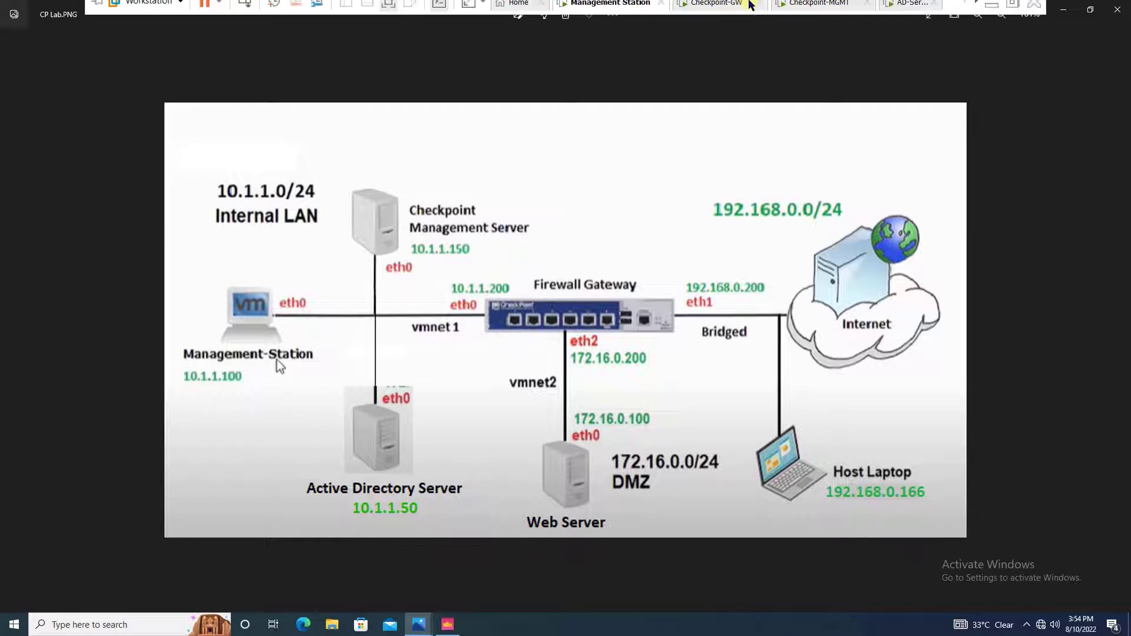
Check that AD-Server's network adapter uses custom VMnet1 (Host-only), then close its VM settings.
{"action": "left_click", "coordinate": [905, 13]}
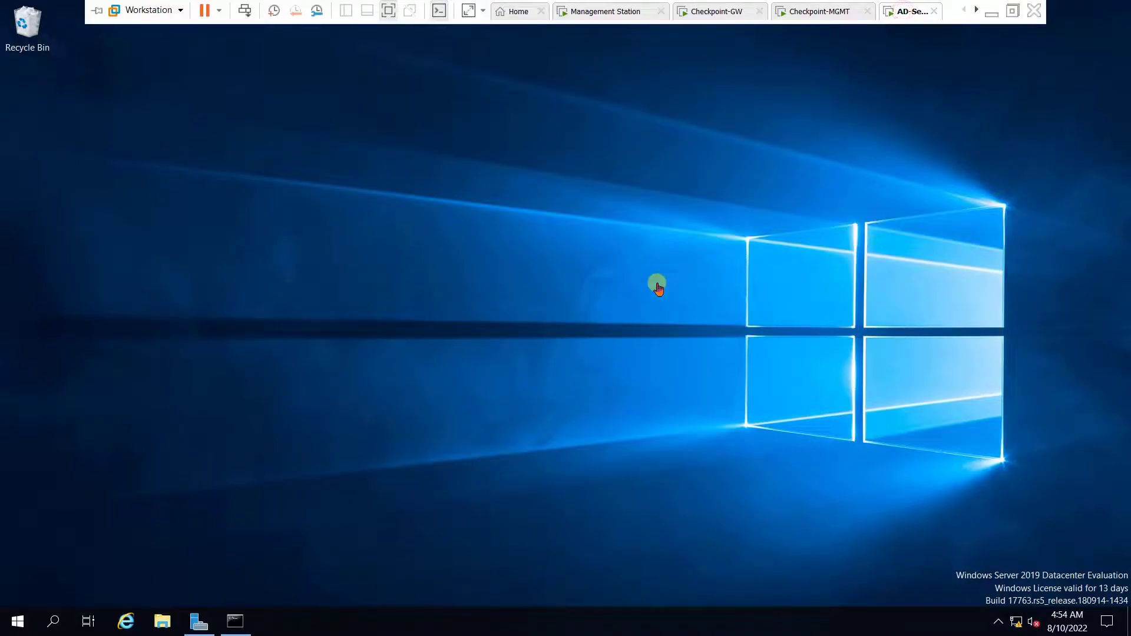
{"action": "right_click", "coordinate": [901, 7]}
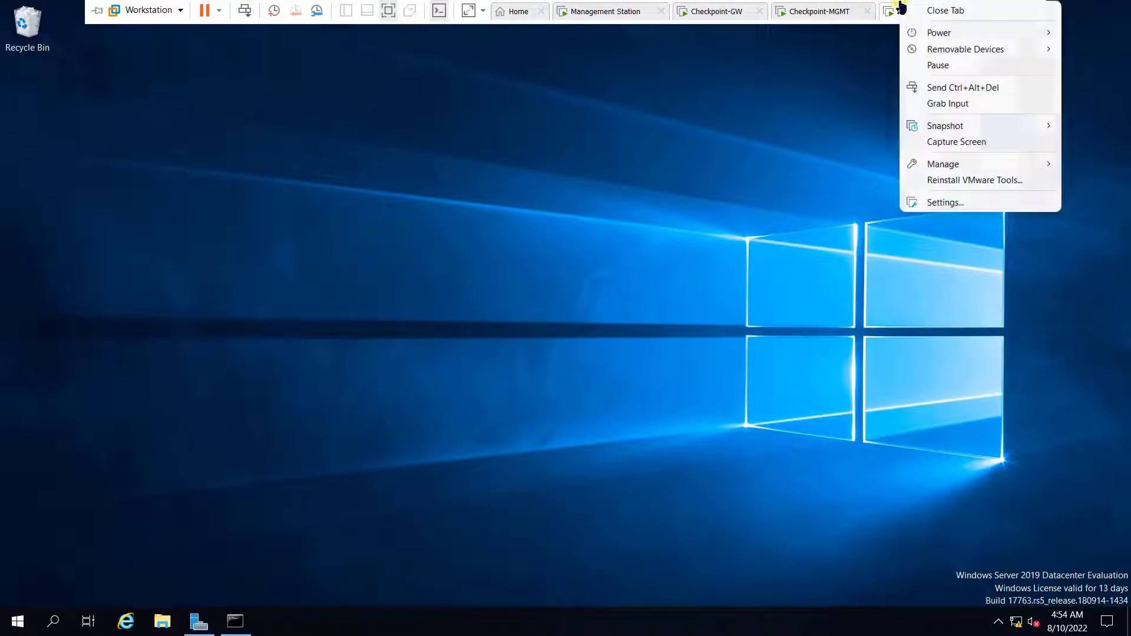
{"action": "left_click", "coordinate": [937, 202]}
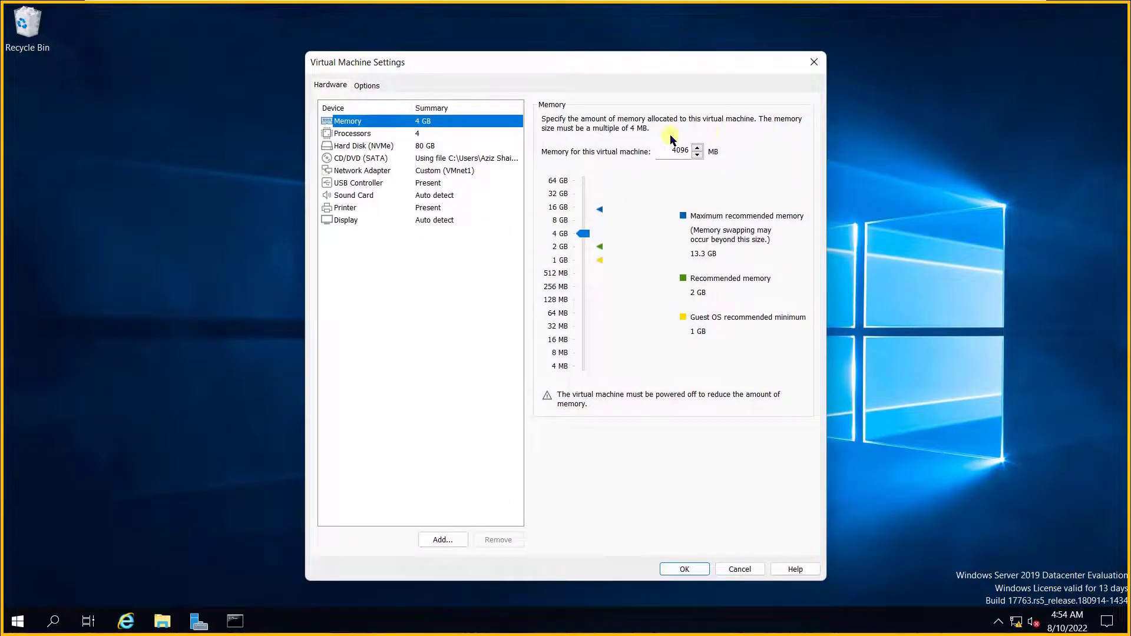
{"action": "left_click", "coordinate": [474, 170]}
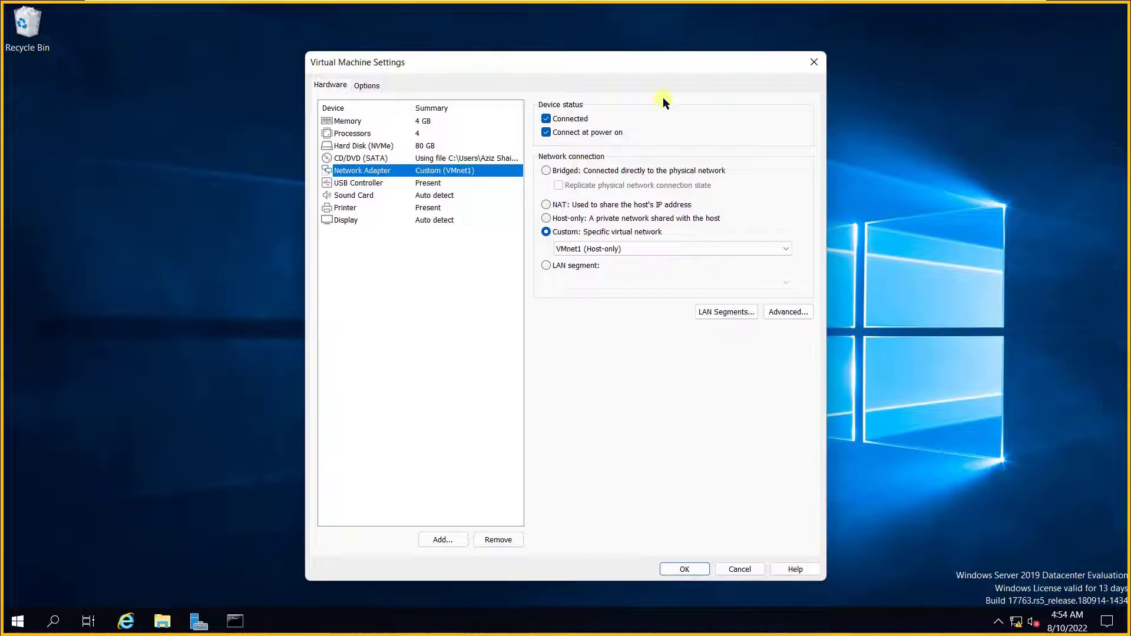
{"action": "left_click", "coordinate": [813, 62]}
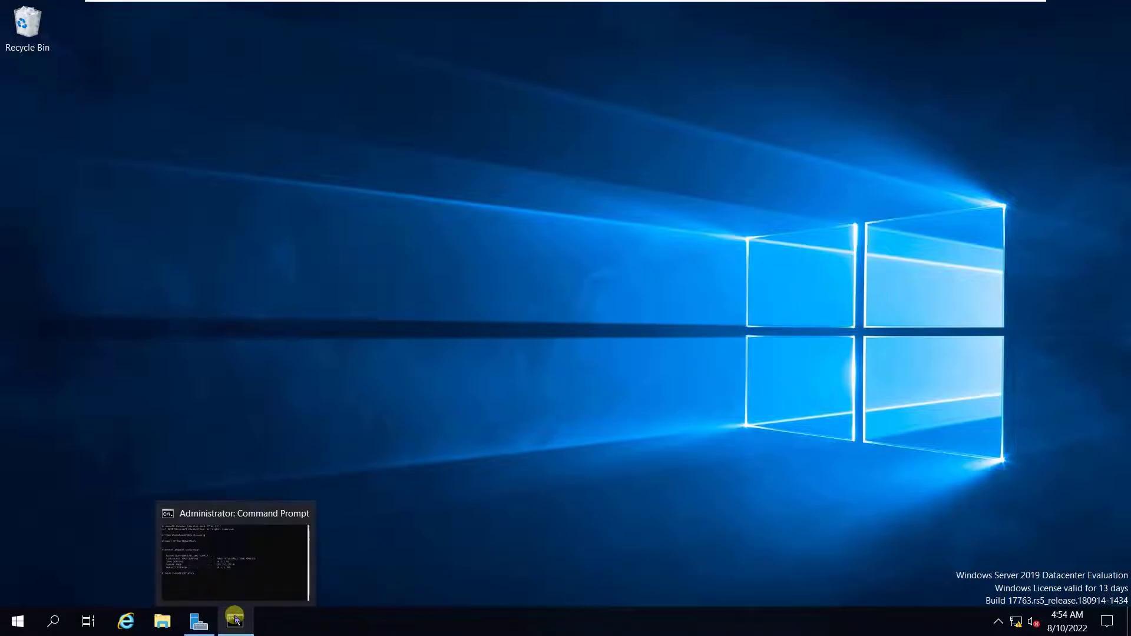
Run ipconfig in Command Prompt to confirm IPv4 10.1.1.50 and gateway 10.1.1.200.
{"action": "left_click", "coordinate": [7, 628]}
{"action": "type", "text": "cmd"}
{"action": "key", "text": "Return"}
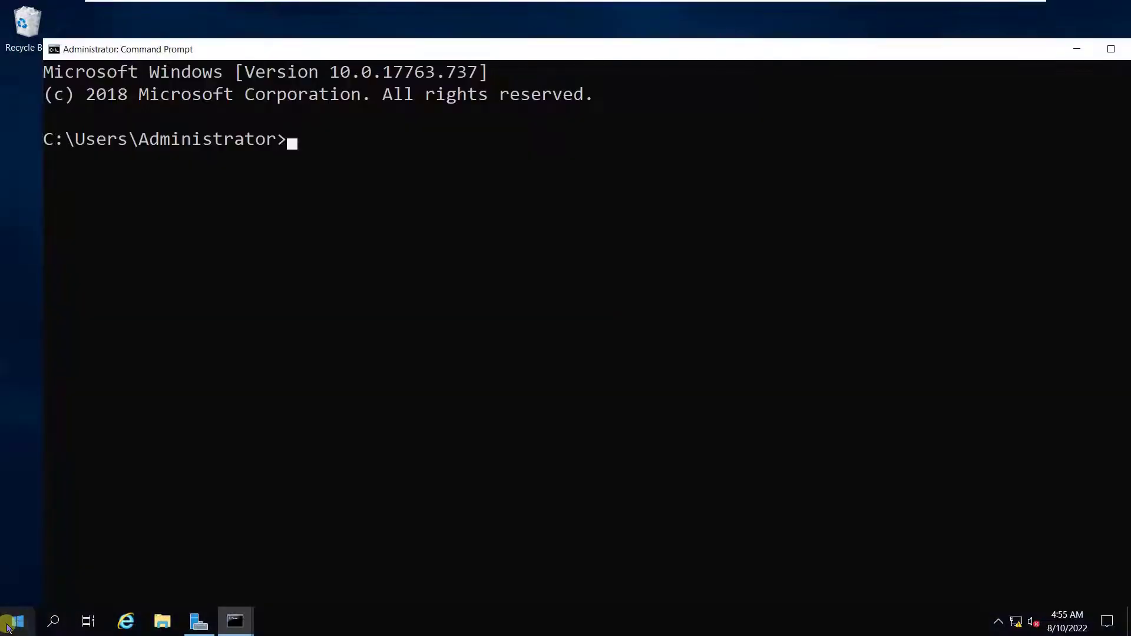
{"action": "type", "text": "ipconfig"}
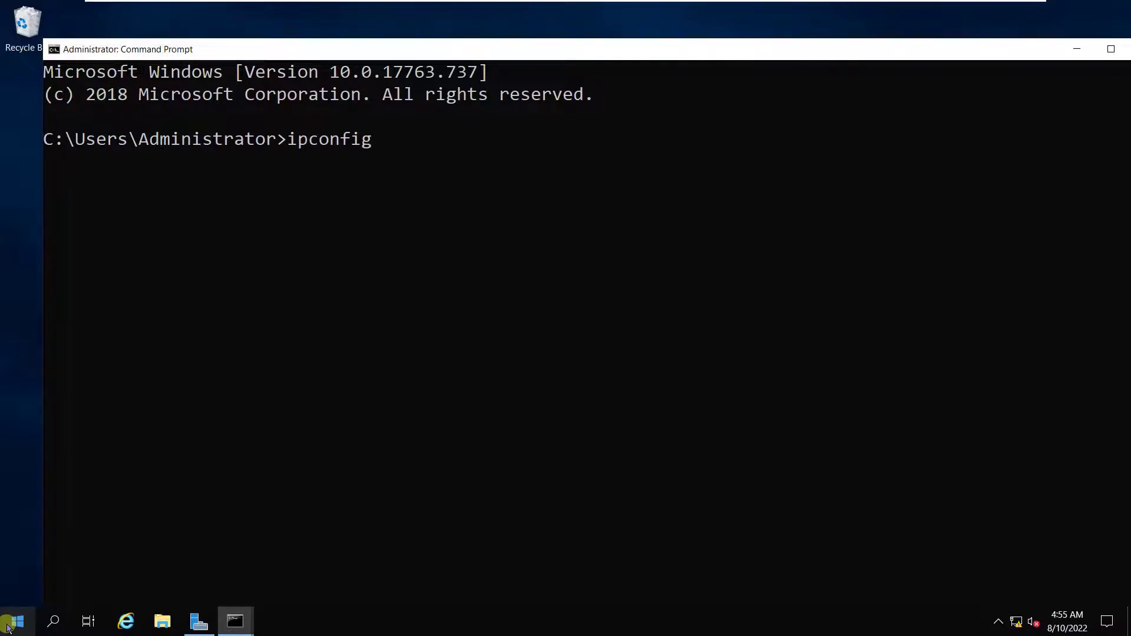
{"action": "key", "text": "Return"}
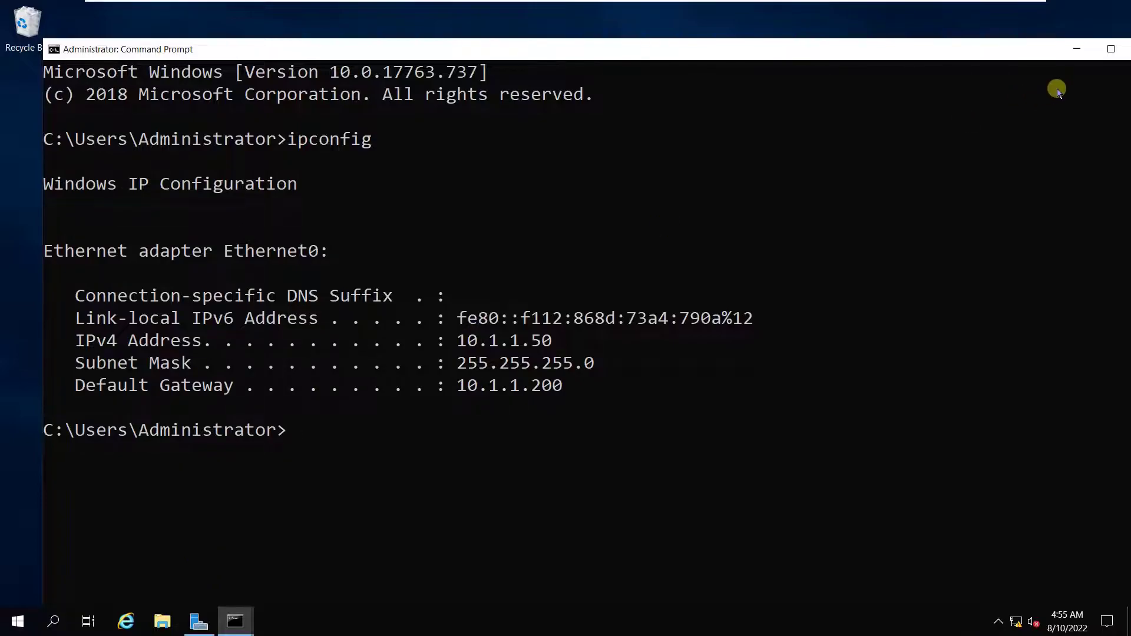
Minimise Command Prompt, return to the Management Station and hide the diagram to reveal SmartConsole.
{"action": "left_click", "coordinate": [1125, 54]}
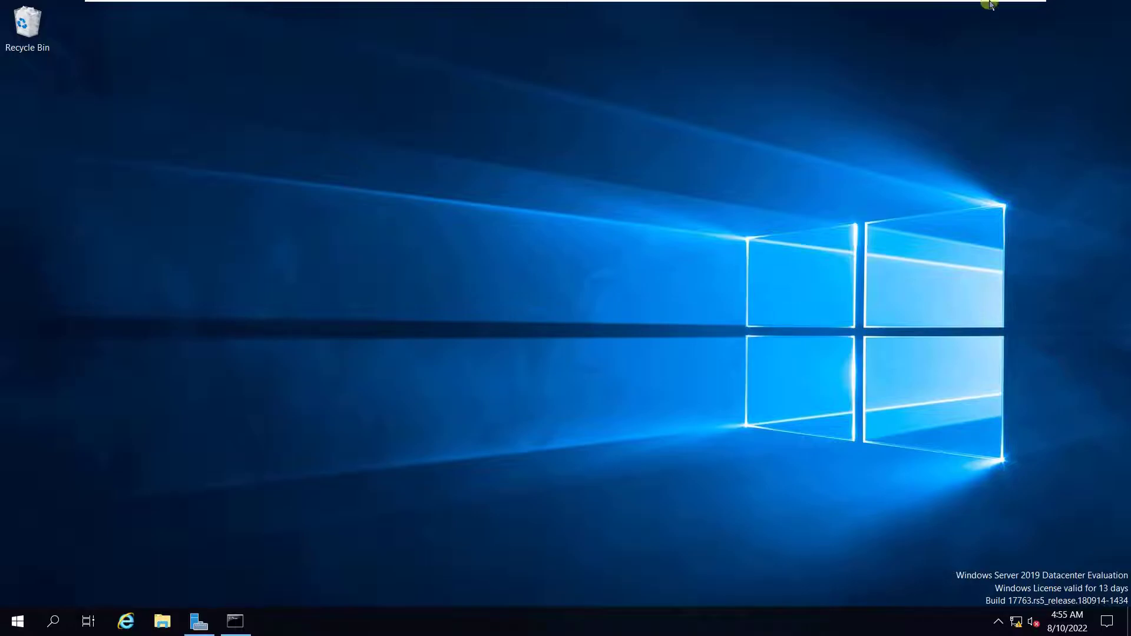
{"action": "mouse_move", "coordinate": [988, 2]}
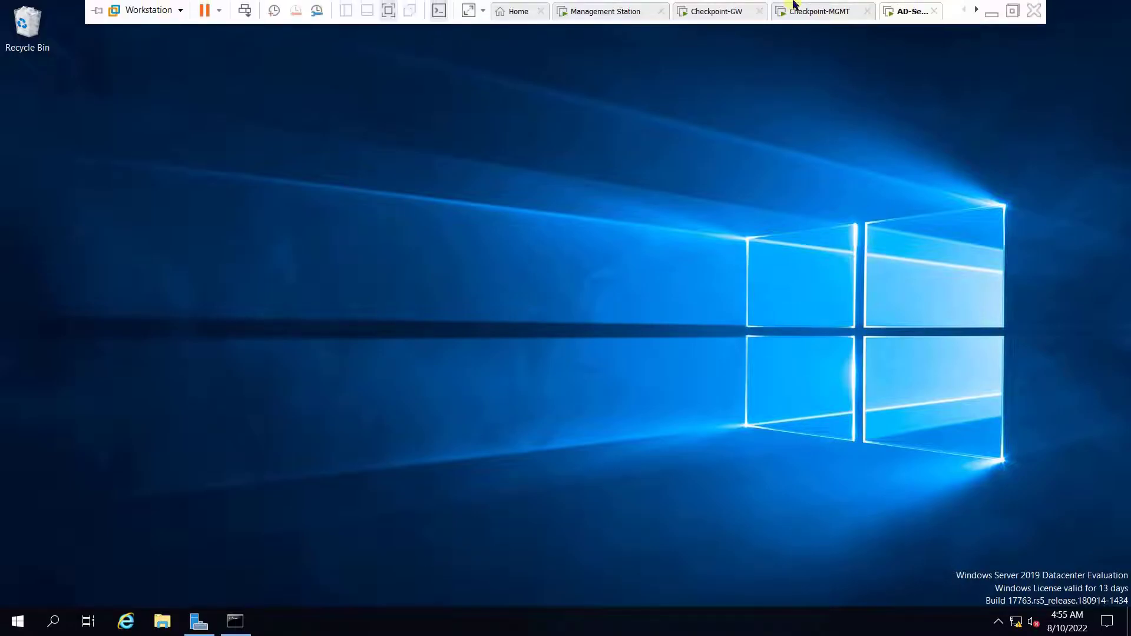
{"action": "left_click", "coordinate": [623, 12]}
{"action": "key", "text": "alt+Tab"}
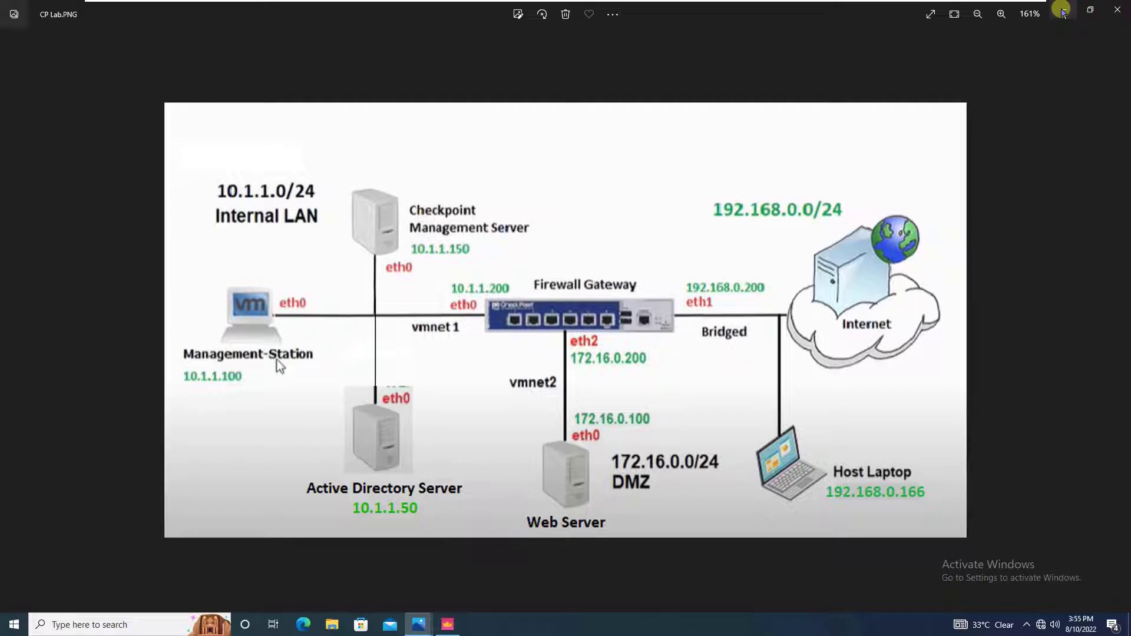
{"action": "left_click", "coordinate": [1067, 12]}
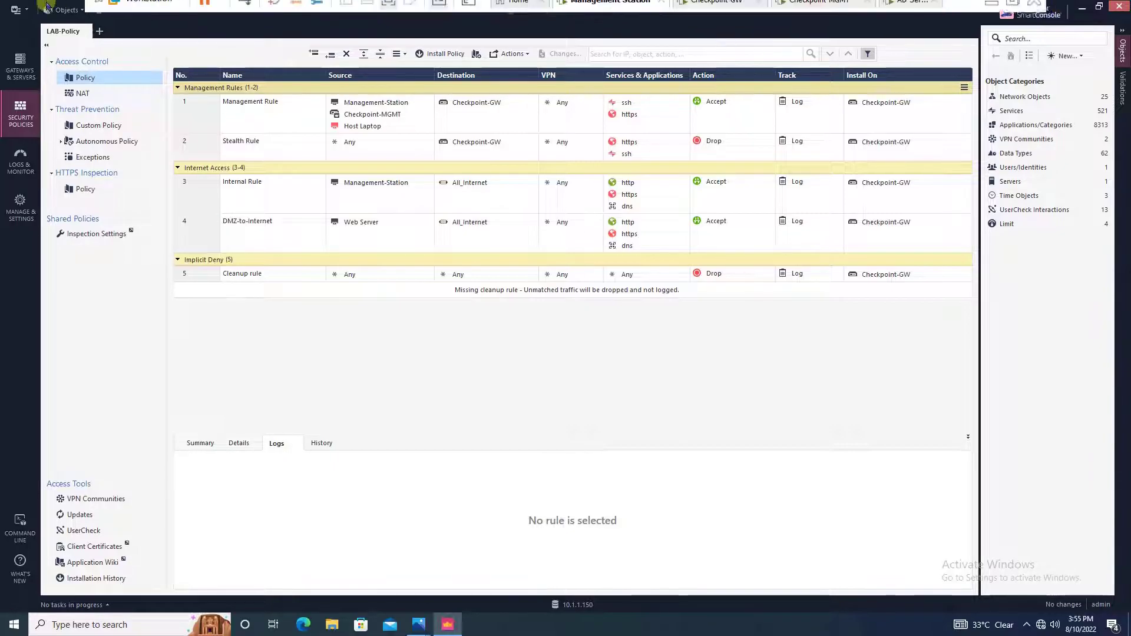
Review the Global Properties User Directory page (900-second timeout, 1000-user cache) and close it unchanged.
{"action": "left_click", "coordinate": [24, 11]}
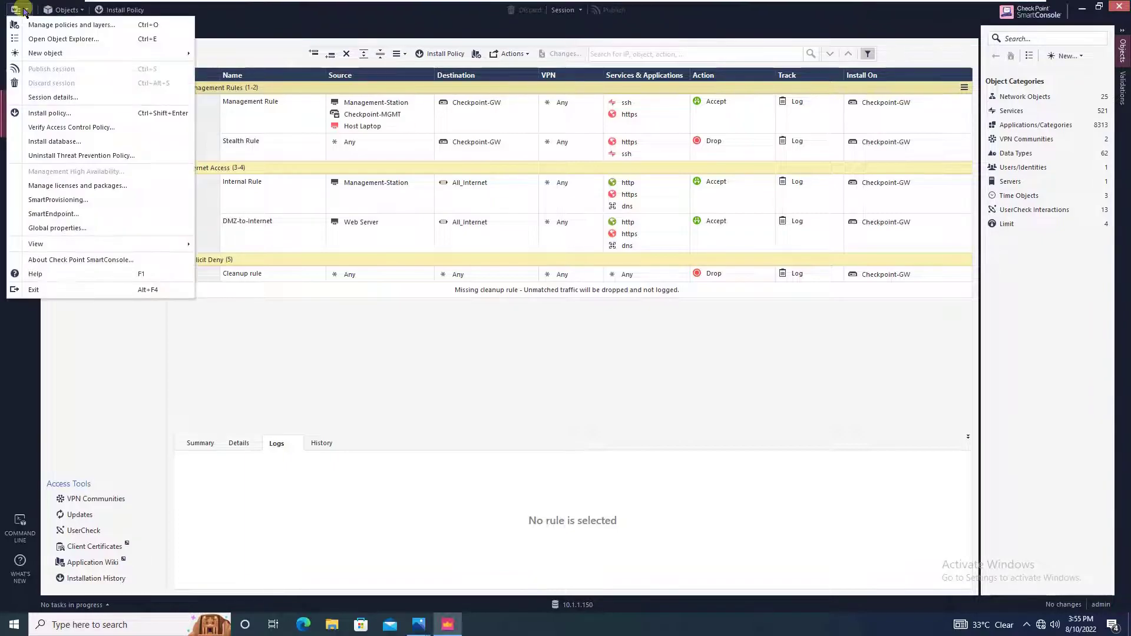
{"action": "left_click", "coordinate": [68, 229]}
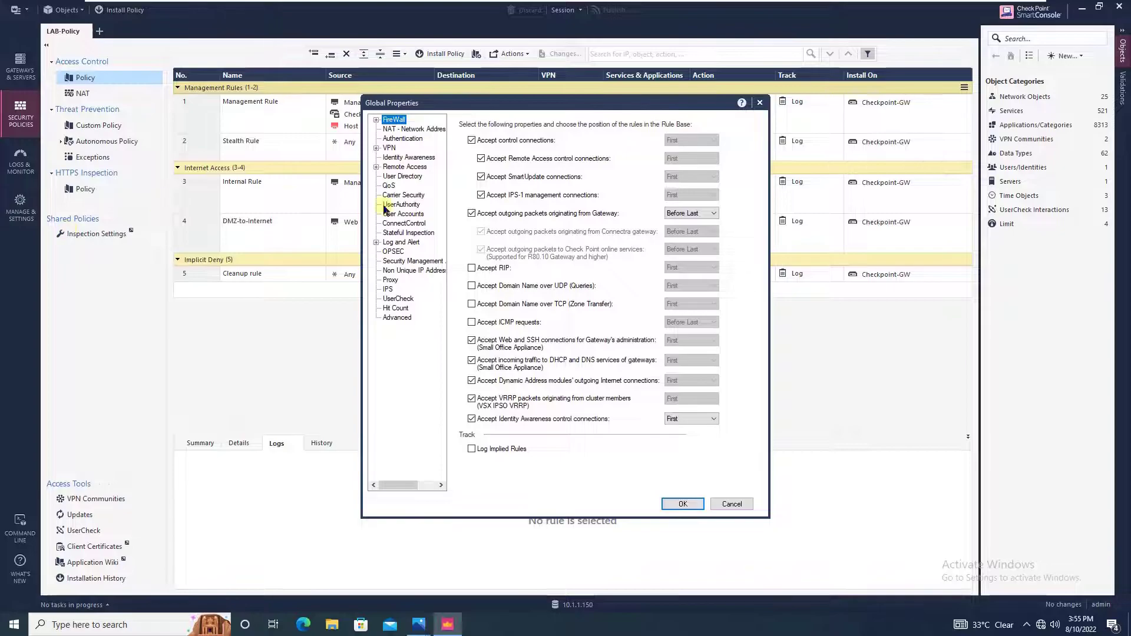
{"action": "left_click", "coordinate": [407, 177]}
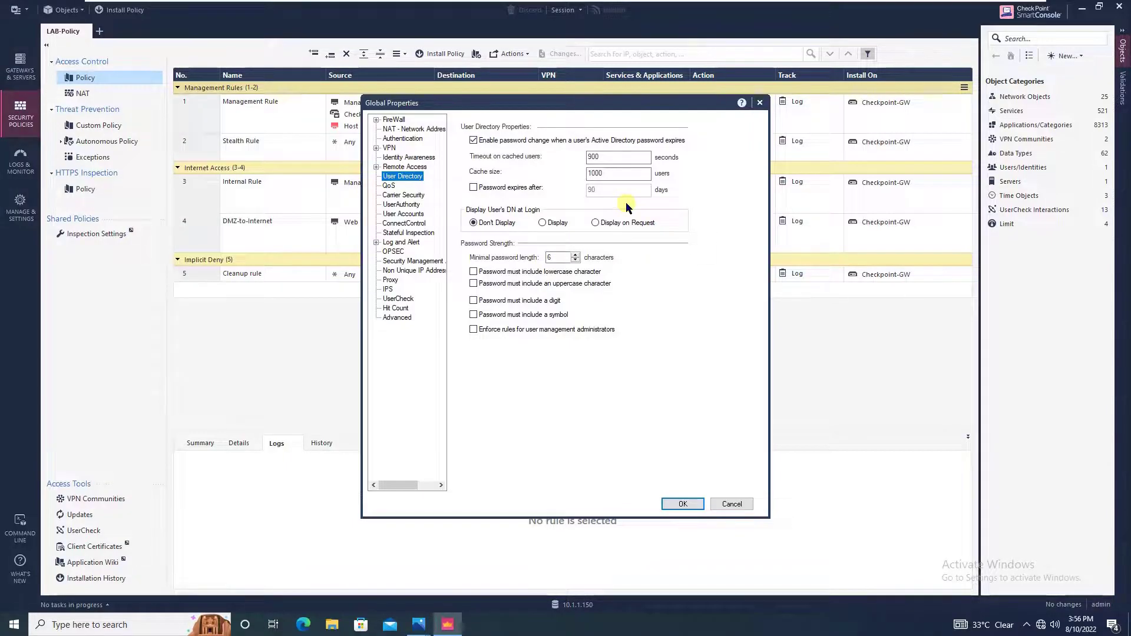
{"action": "left_click", "coordinate": [760, 103]}
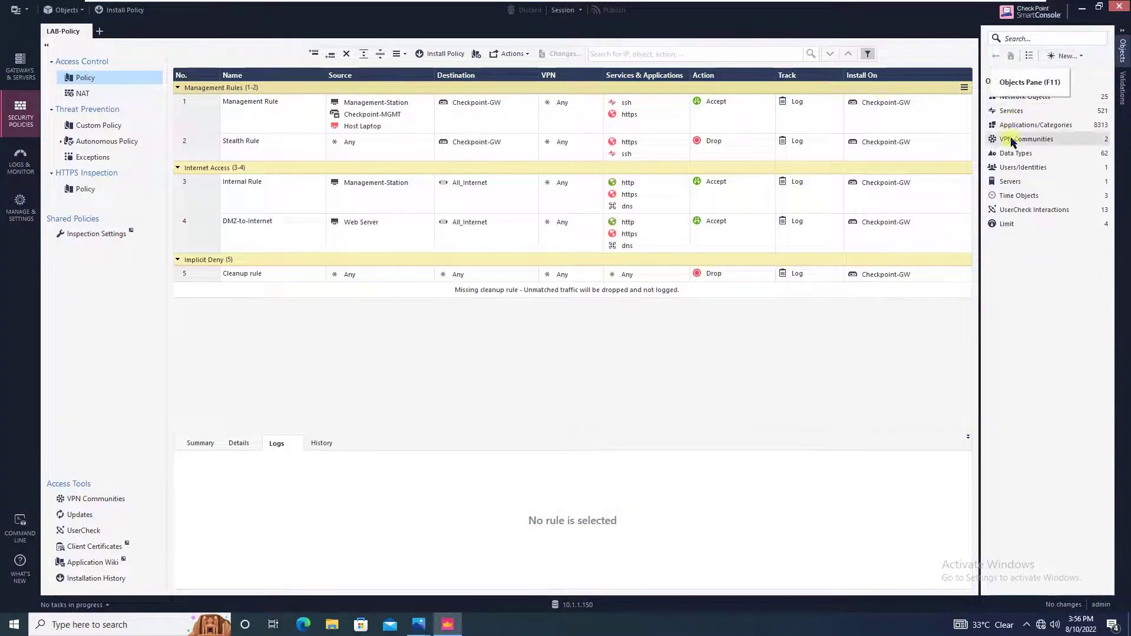
Start a new LDAP Account Unit from Users/Identities and name it AD-Account-Unit.
{"action": "right_click", "coordinate": [1022, 171]}
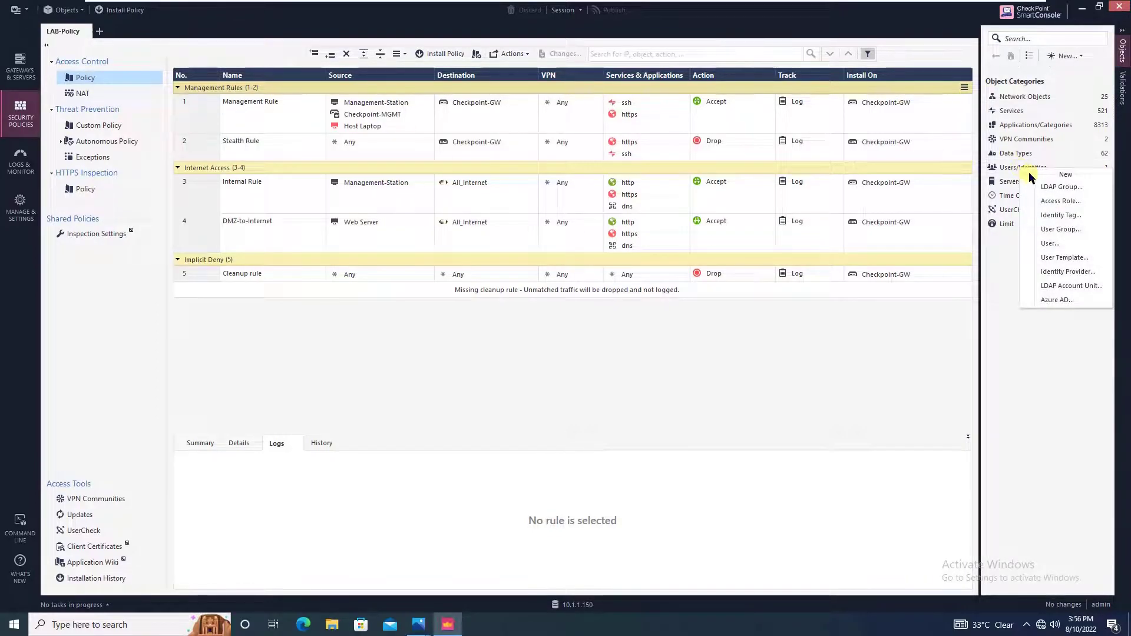
{"action": "left_click", "coordinate": [1054, 285]}
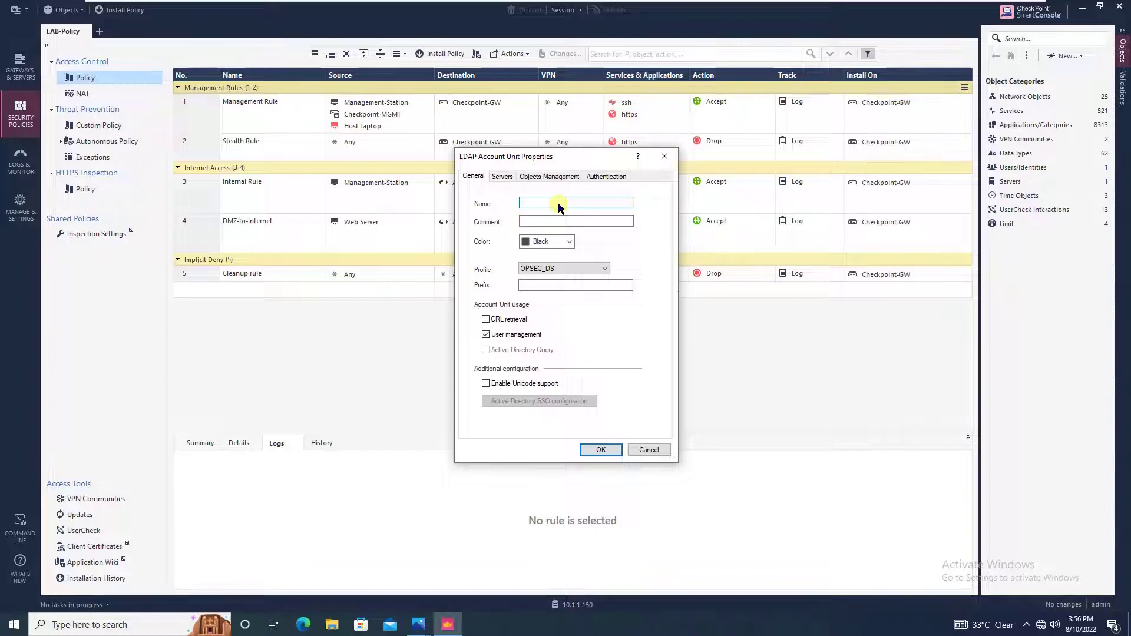
{"action": "type", "text": "AD-Account-In"}
{"action": "key", "text": "BackSpace"}
{"action": "key", "text": "BackSpace"}
{"action": "type", "text": "Unit"}
Add an LDAP server entry with host AD Server and login username administrator.
{"action": "left_click", "coordinate": [502, 178]}
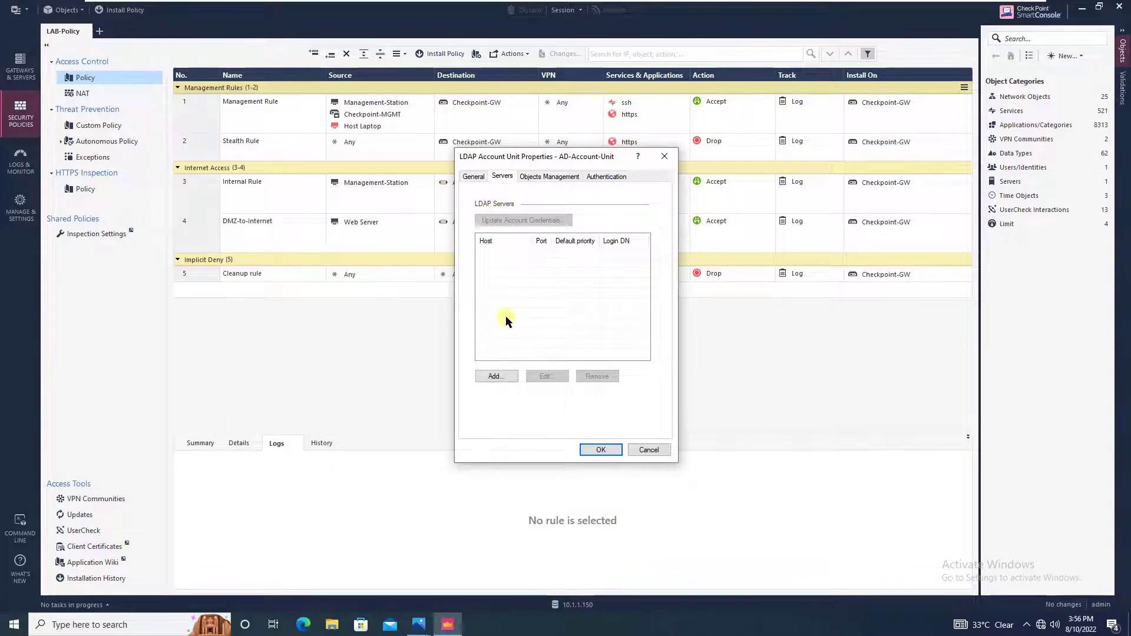
{"action": "left_click", "coordinate": [509, 377]}
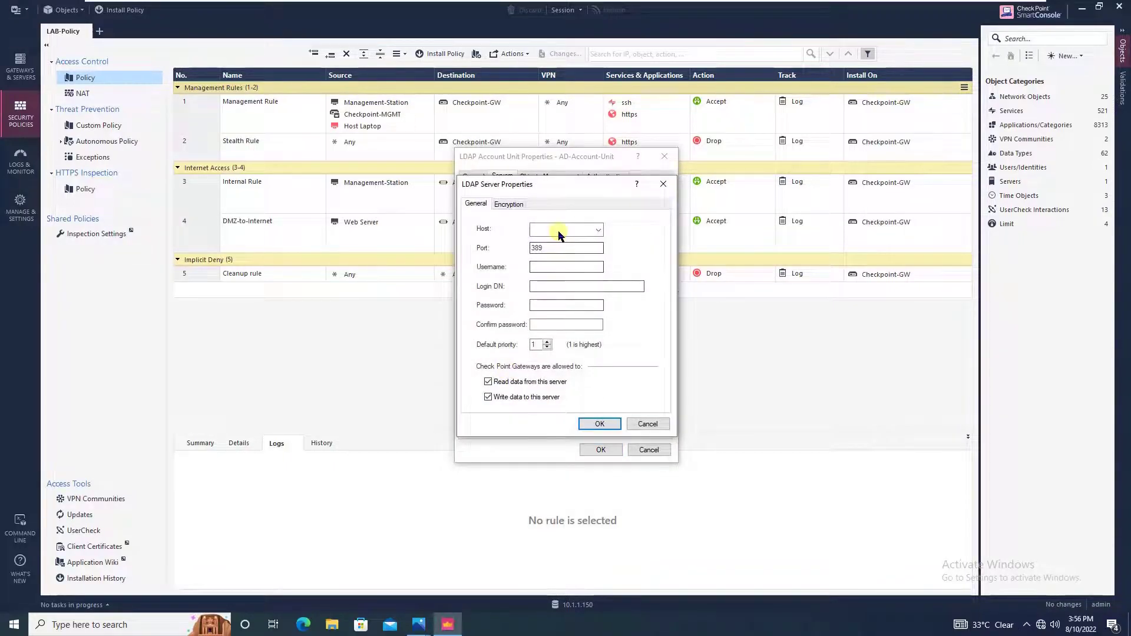
{"action": "left_click", "coordinate": [599, 231]}
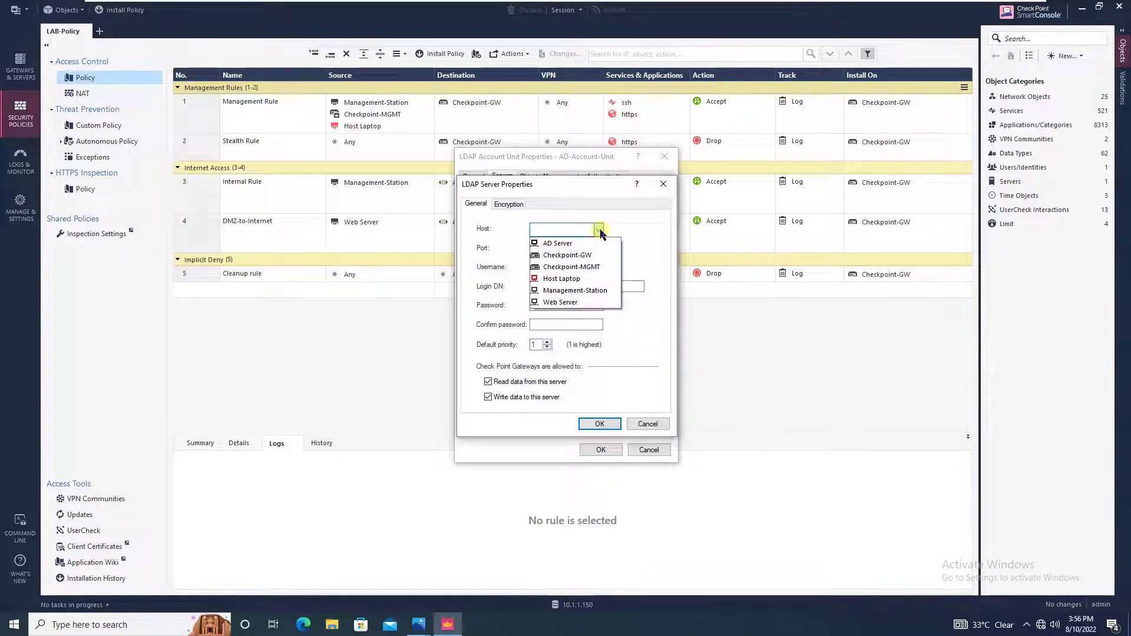
{"action": "left_click", "coordinate": [567, 244]}
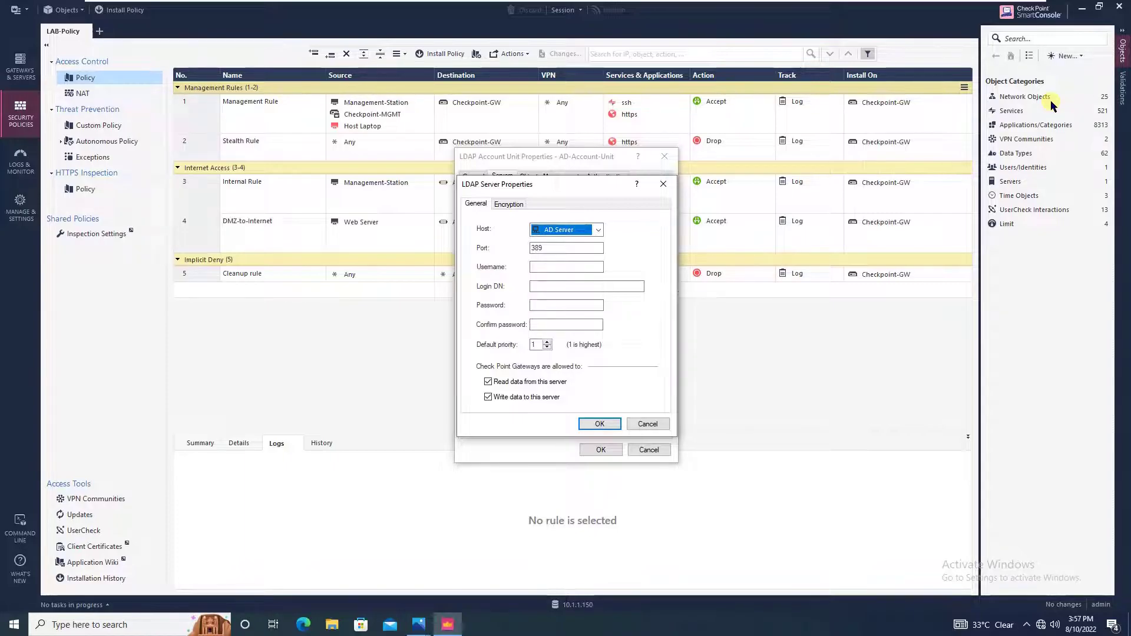
{"action": "left_click", "coordinate": [599, 229]}
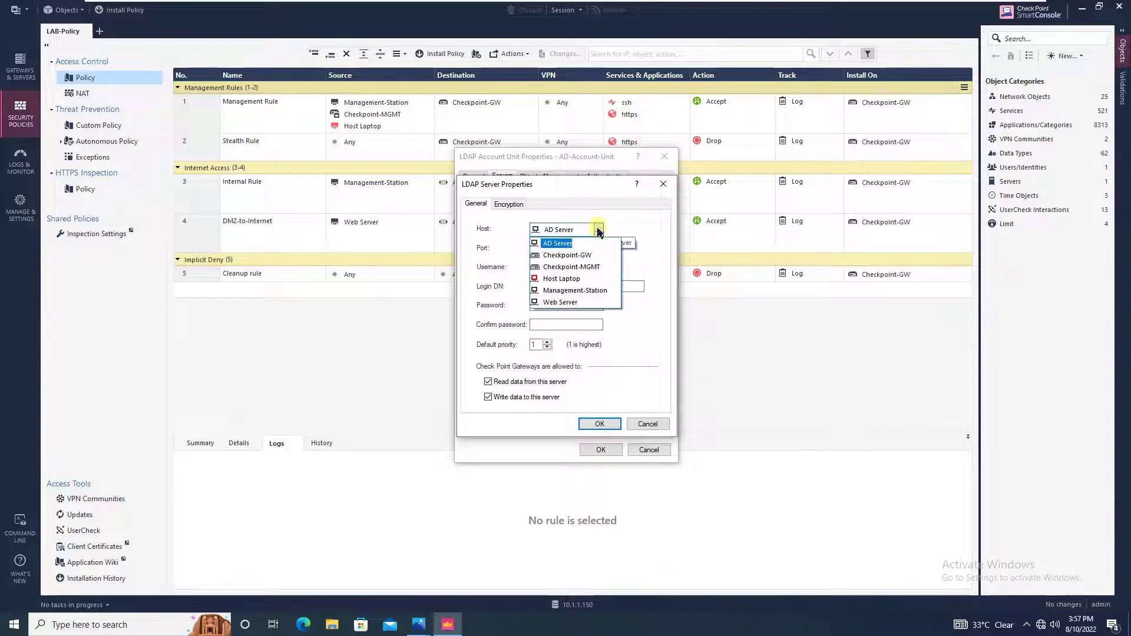
{"action": "left_click", "coordinate": [570, 244]}
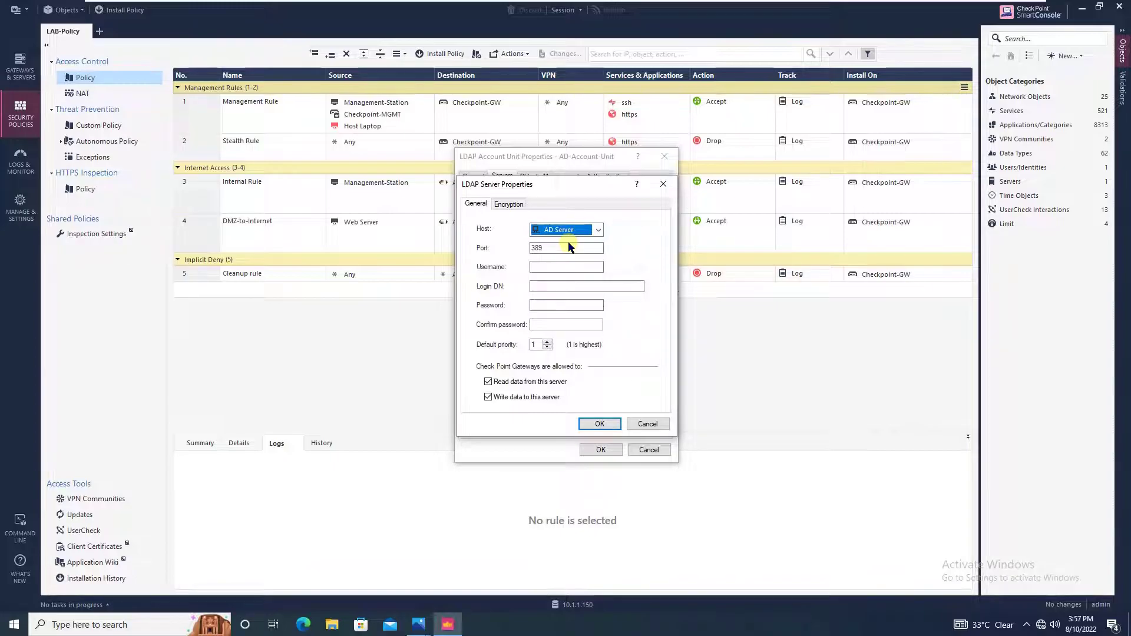
{"action": "left_click", "coordinate": [543, 268]}
{"action": "type", "text": "administrator"}
{"action": "left_click", "coordinate": [623, 288]}
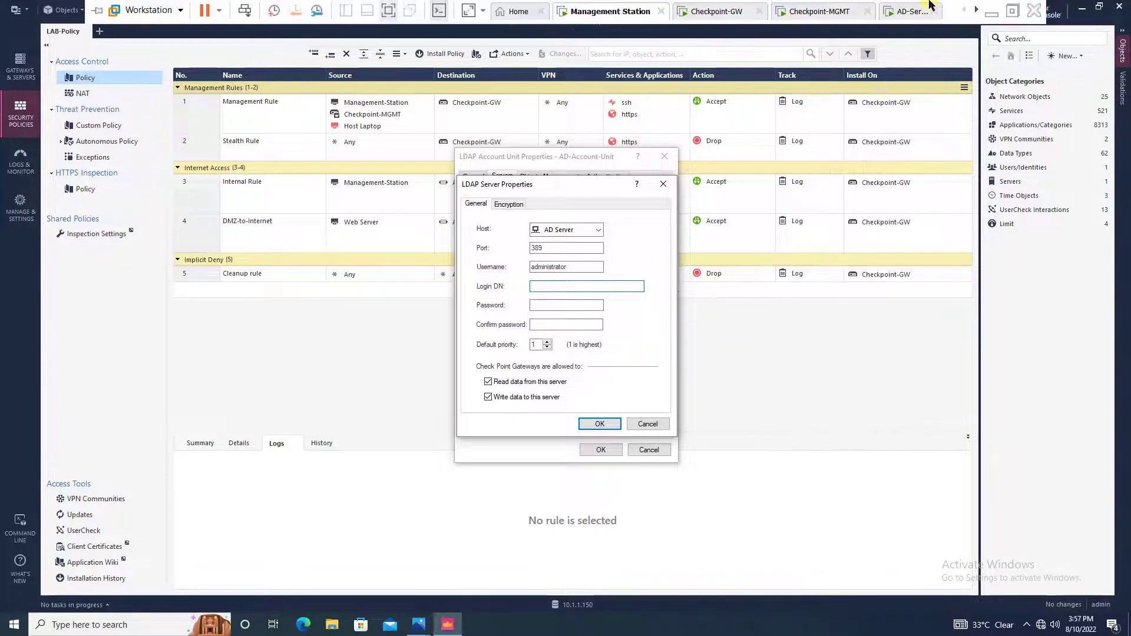
Launch an administrator Command Prompt on the AD server and begin a dsquery group command.
{"action": "left_click", "coordinate": [907, 13]}
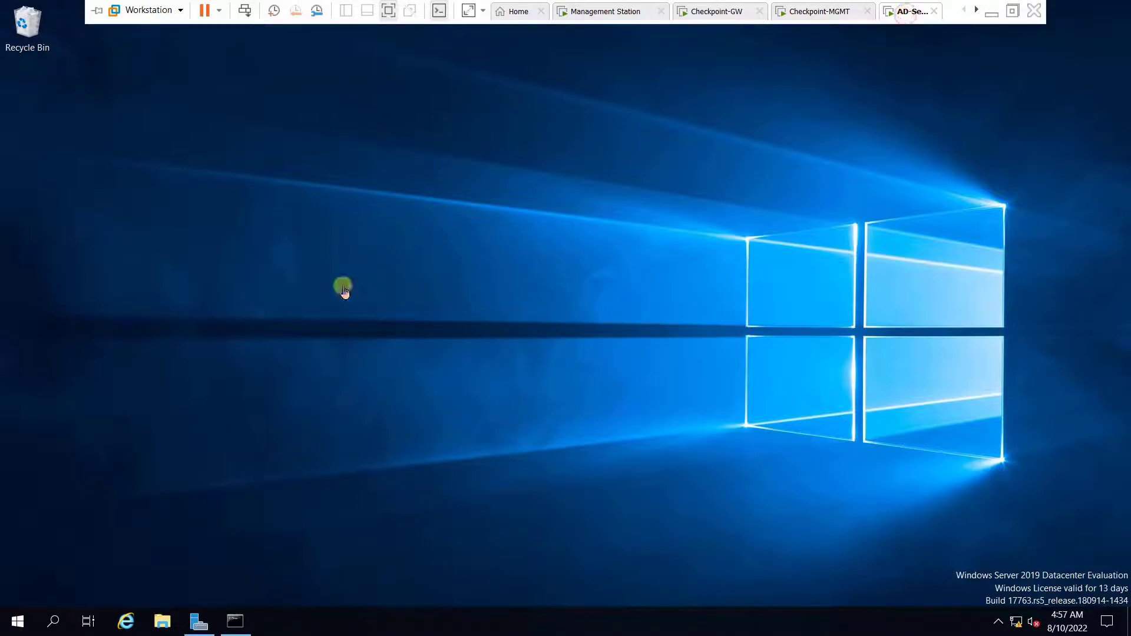
{"action": "left_click", "coordinate": [17, 624]}
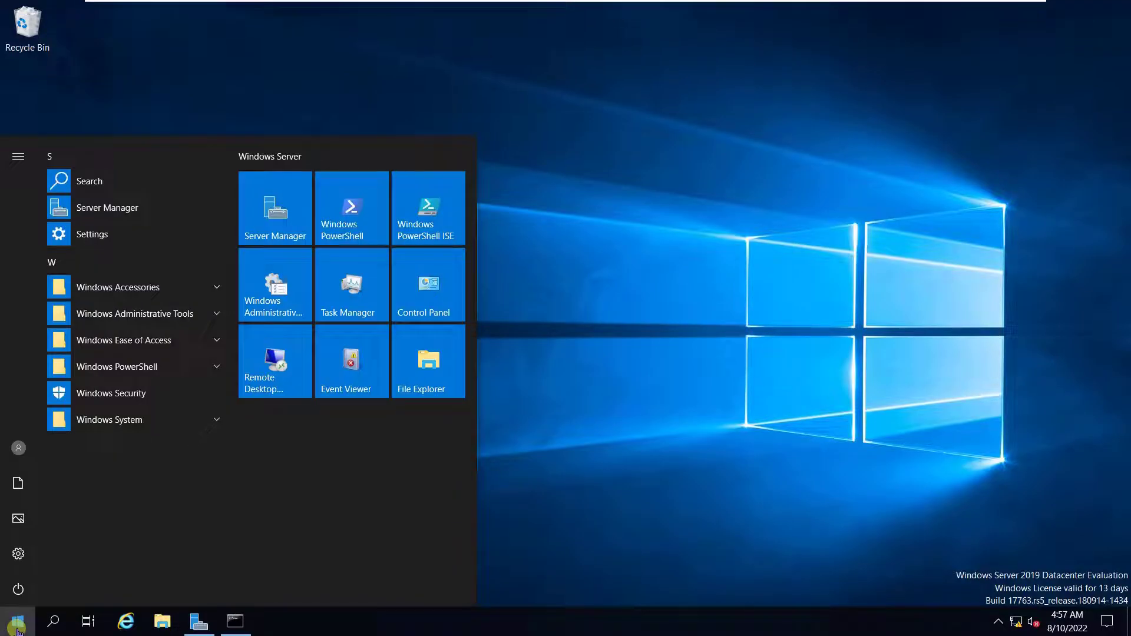
{"action": "type", "text": "cmd"}
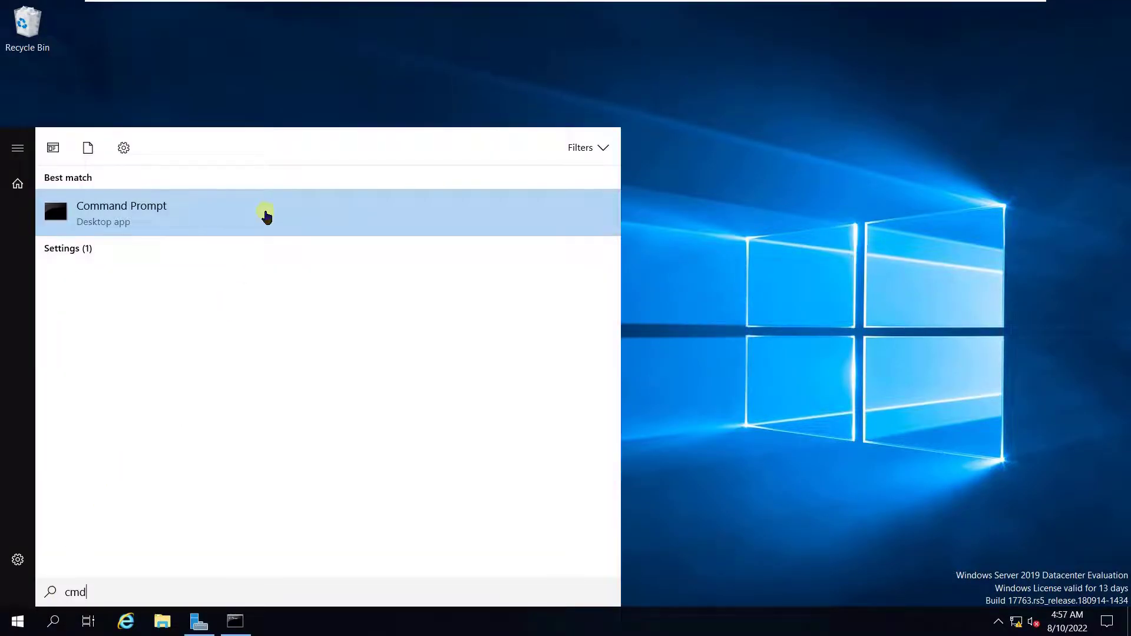
{"action": "right_click", "coordinate": [265, 217]}
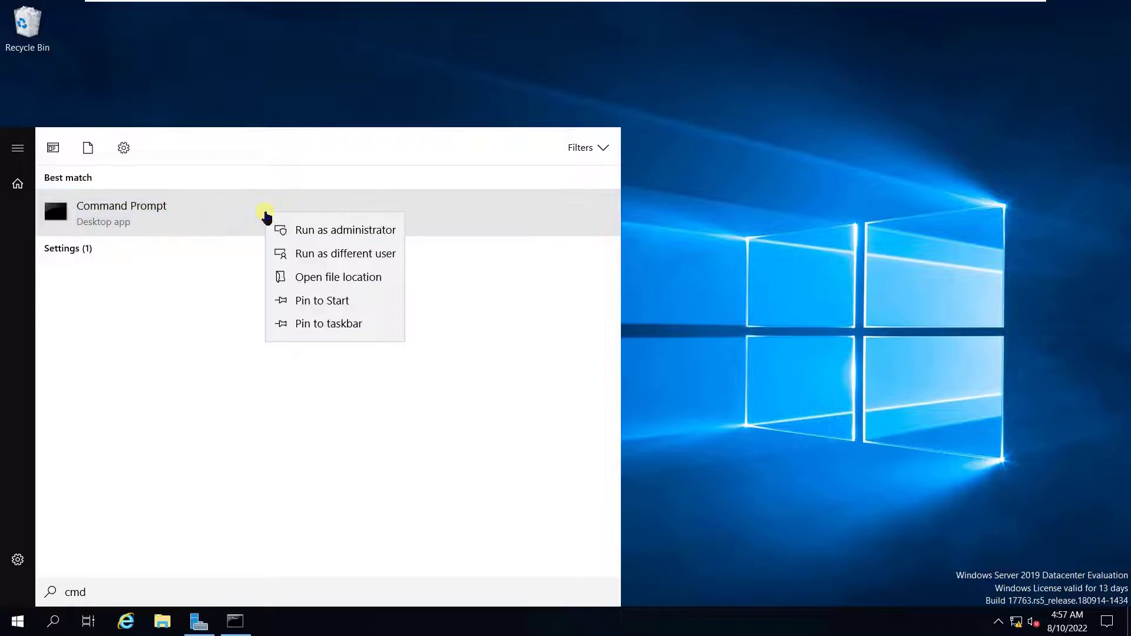
{"action": "left_click", "coordinate": [294, 231]}
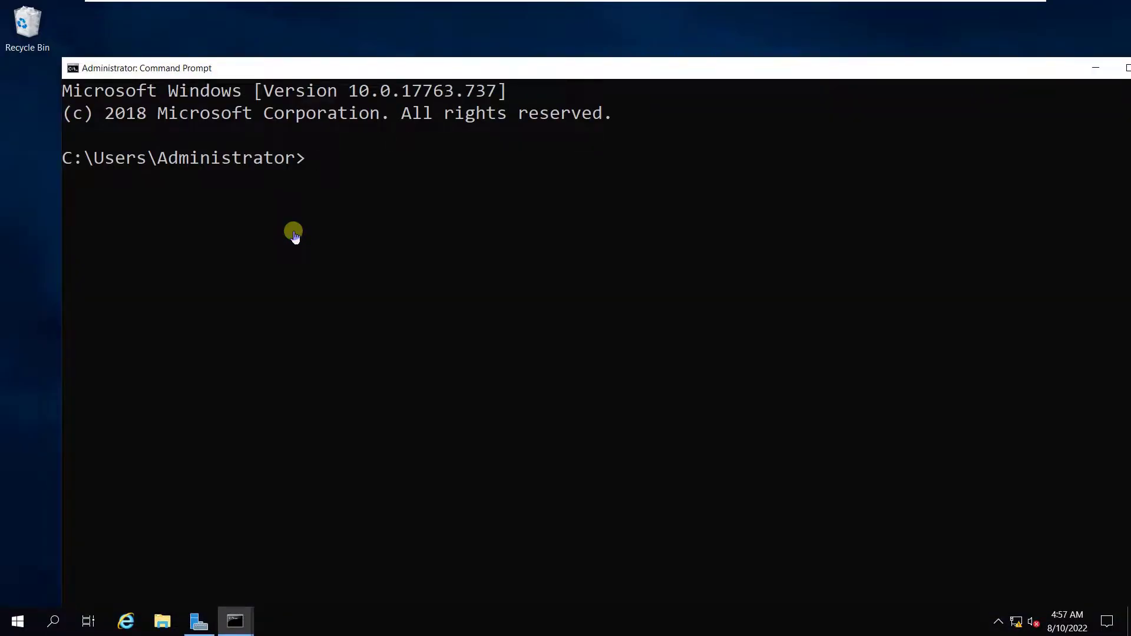
{"action": "type", "text": "dsquery group -name"}
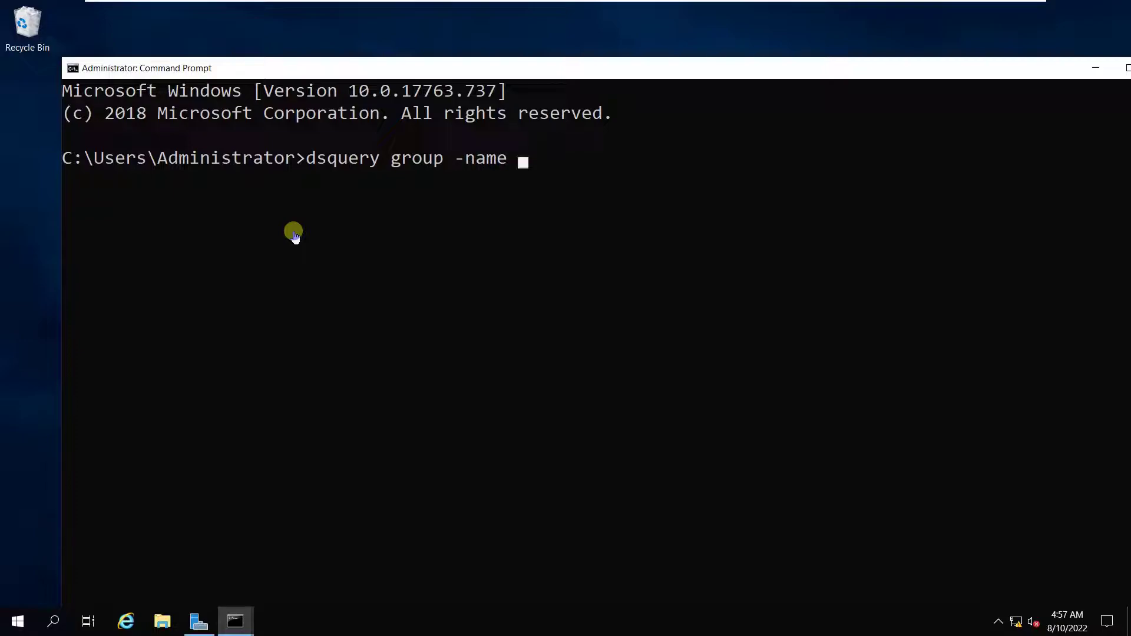
Open Active Directory Users and Computers from Server Manager, then hide both windows.
{"action": "left_click", "coordinate": [198, 625]}
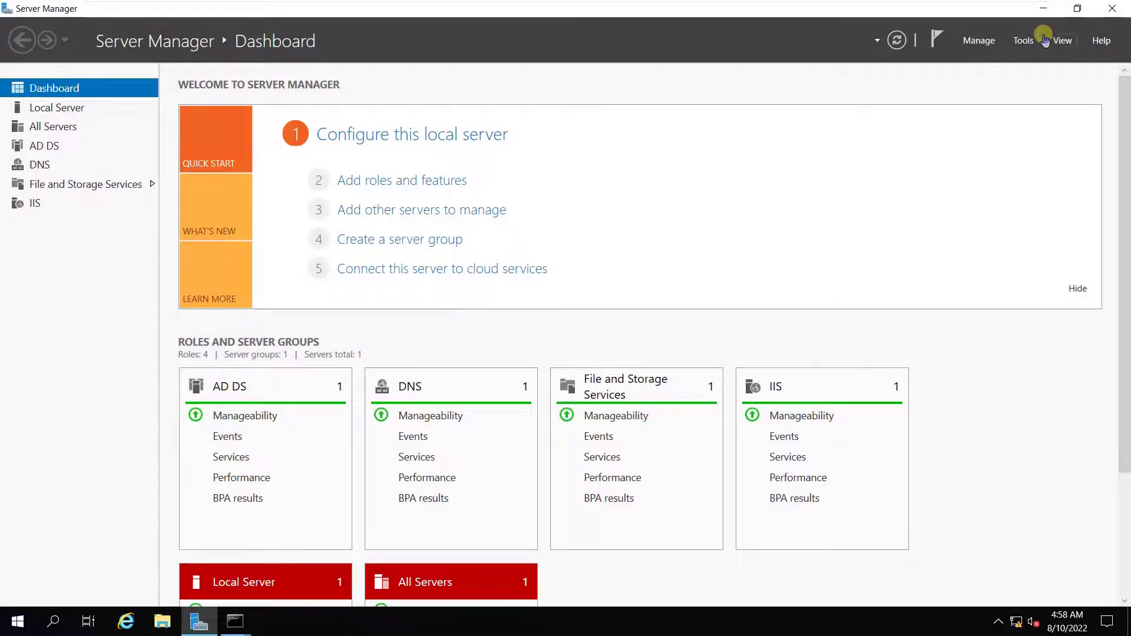
{"action": "left_click", "coordinate": [1031, 45]}
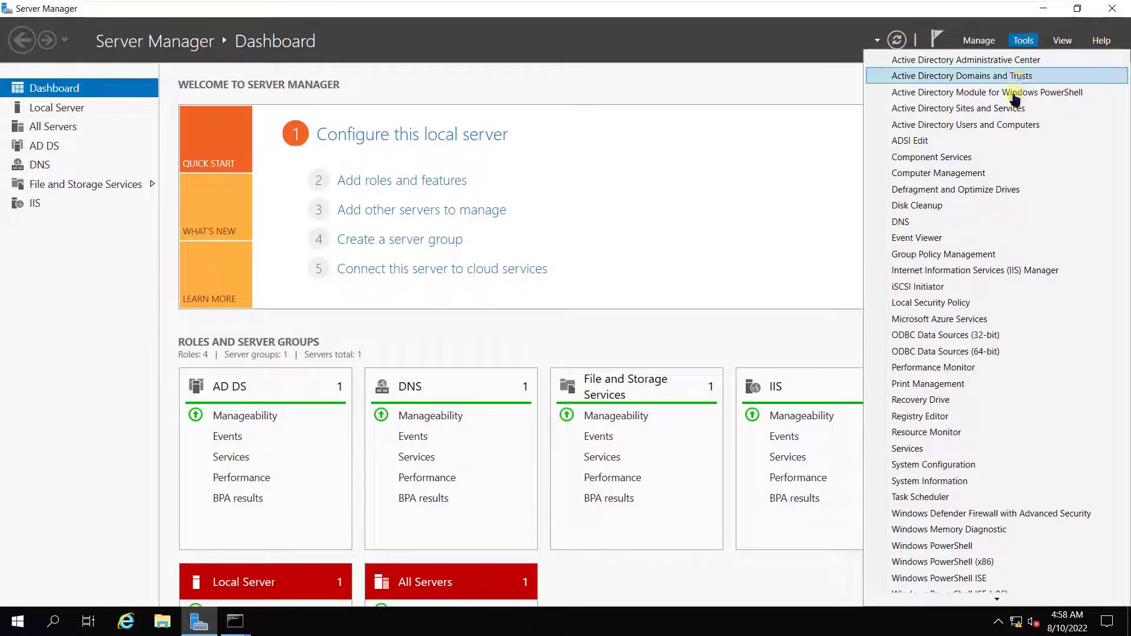
{"action": "left_click", "coordinate": [1004, 127]}
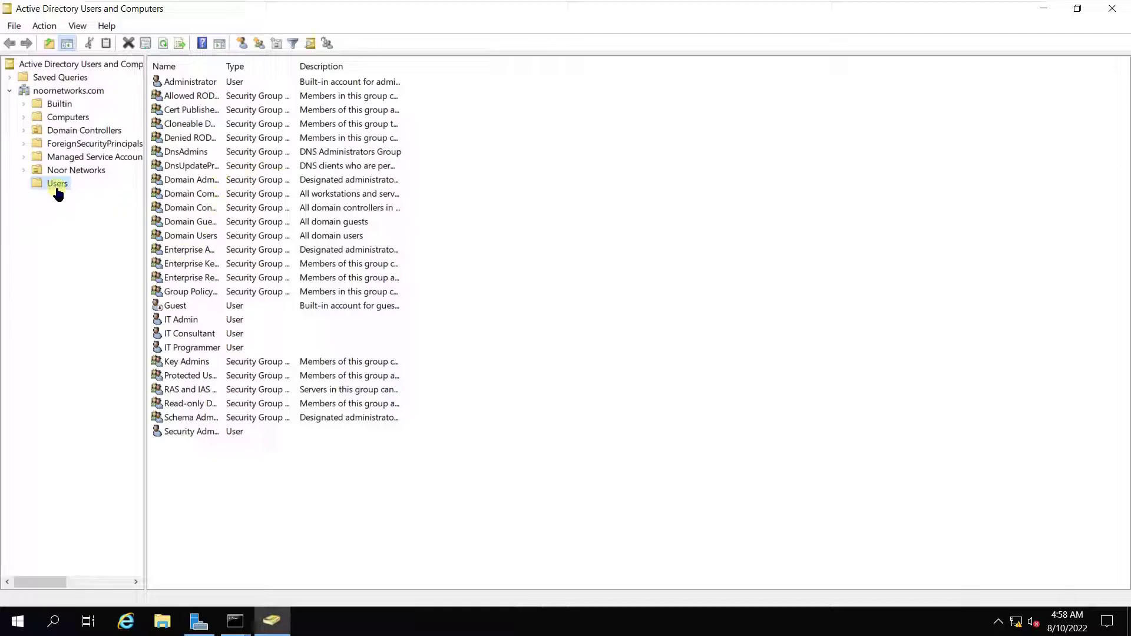
{"action": "left_click", "coordinate": [1045, 10]}
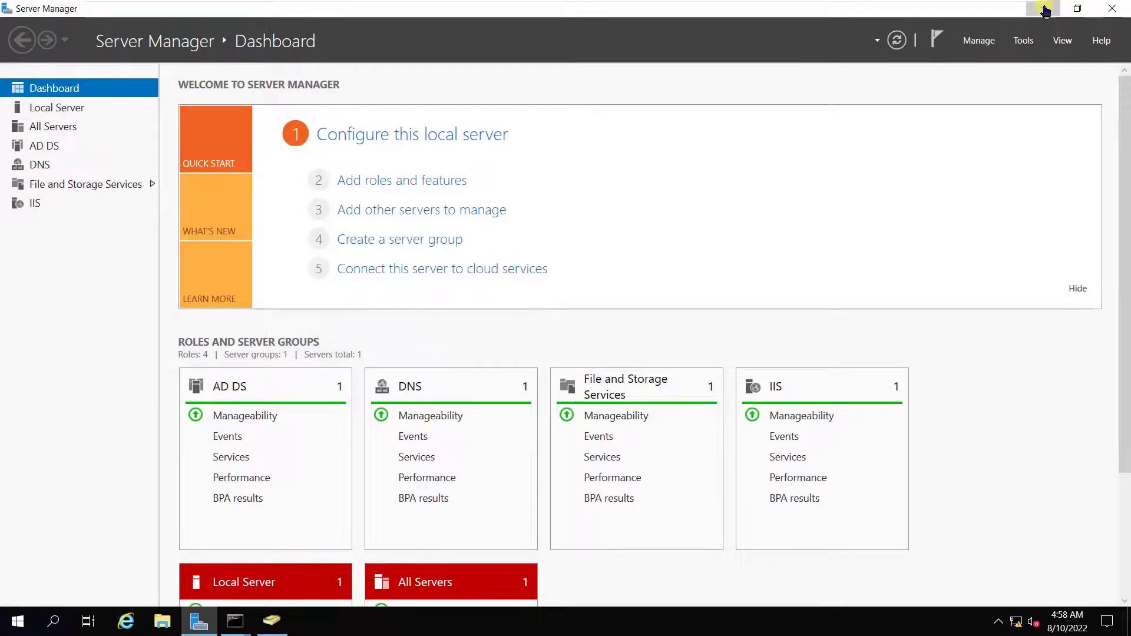
{"action": "left_click", "coordinate": [1044, 10]}
Complete dsquery group -name users and copy the DN CN=Users,CN=Builtin,DC=noornetworks,DC=com.
{"action": "type", "text": "users"}
{"action": "key", "text": "Return"}
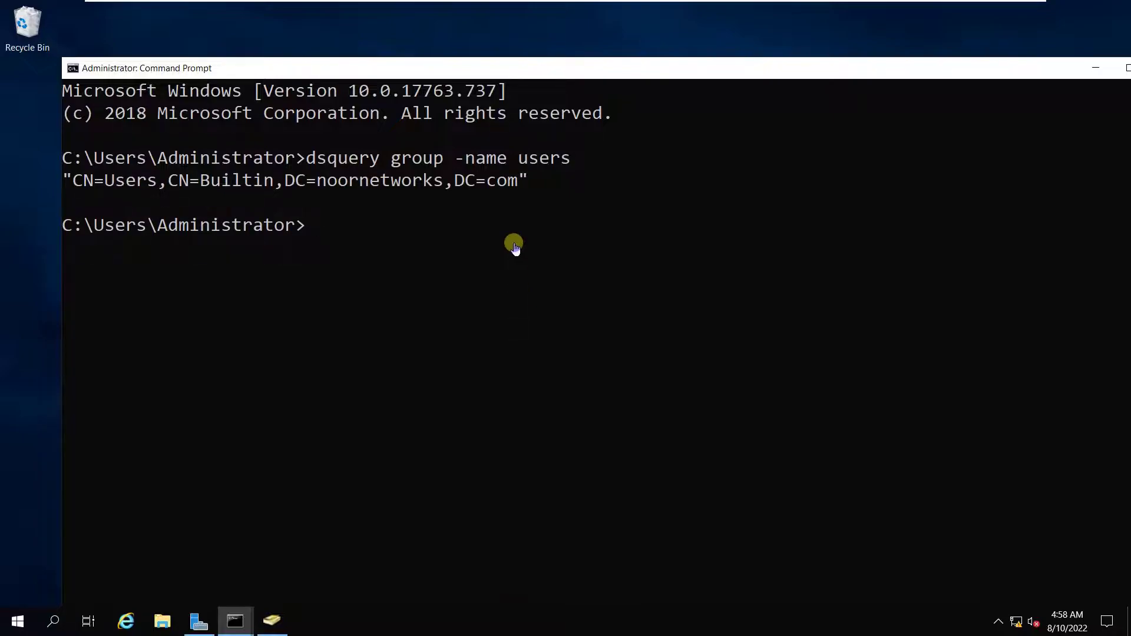
{"action": "left_click_drag", "start_coordinate": [521, 182], "coordinate": [77, 189]}
{"action": "right_click", "coordinate": [76, 188]}
{"action": "mouse_move", "coordinate": [554, 5]}
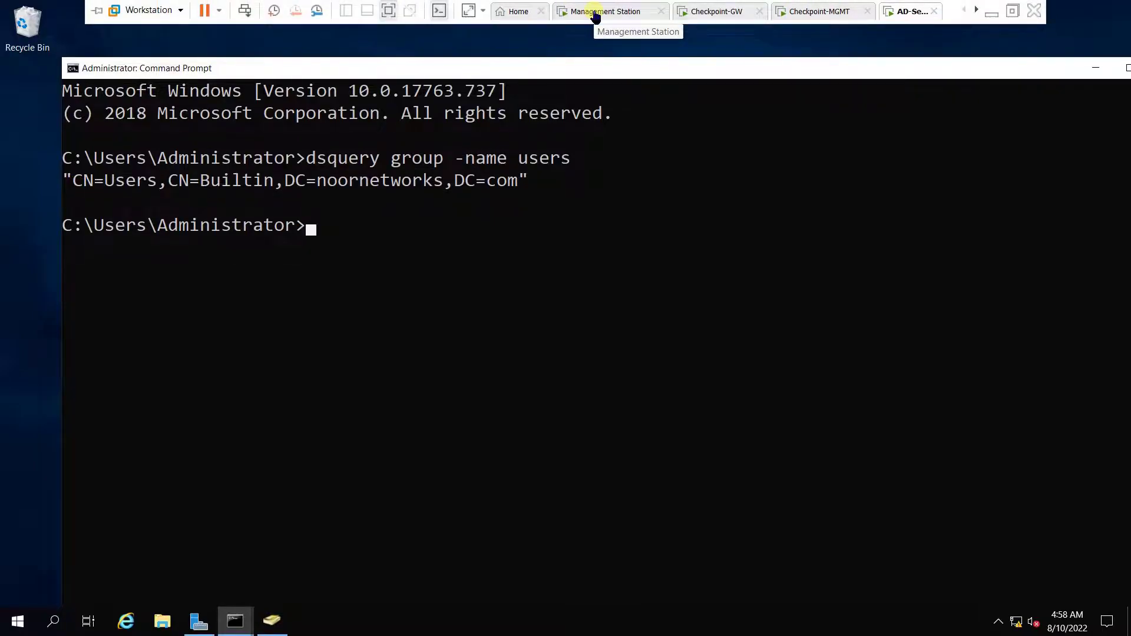
Paste CN=Users,CN=Builtin,DC=noornetworks,DC=com as the Login DN, removing the trailing quote.
{"action": "left_click", "coordinate": [595, 13]}
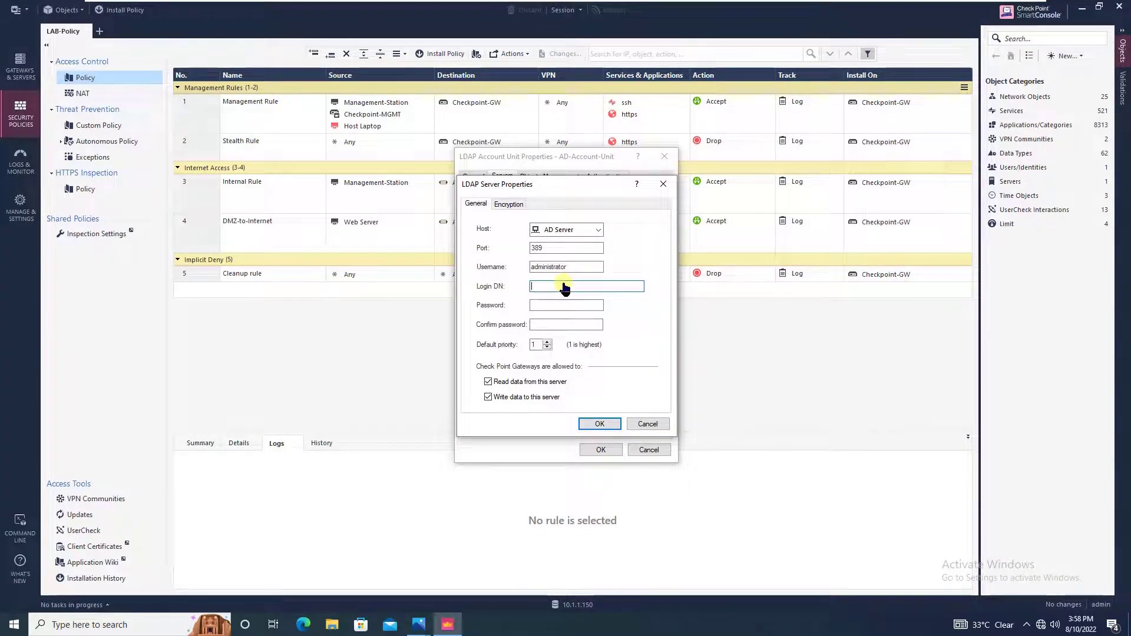
{"action": "key", "text": "ctrl+v"}
{"action": "key", "text": "BackSpace"}
{"action": "key", "text": "ctrl+a"}
{"action": "key", "text": "Home"}
{"action": "key", "text": "End"}
Enter and confirm the login password, check encryption settings, and save the AD Server entry on port 389.
{"action": "left_click", "coordinate": [557, 306]}
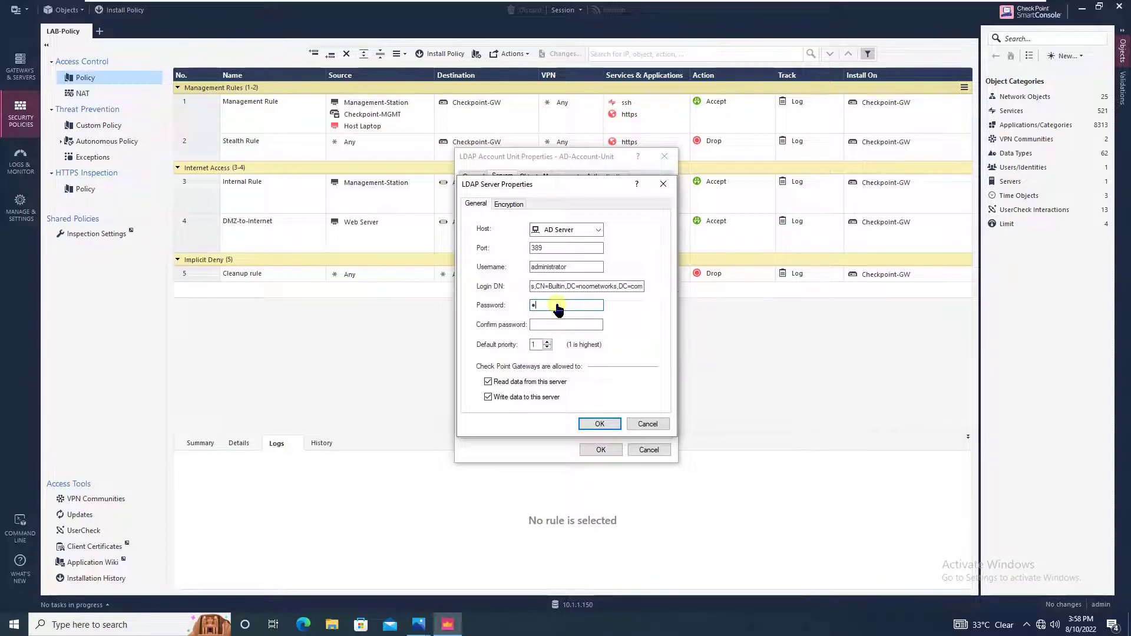
{"action": "type", "text": "•••••••••"}
{"action": "key", "text": "Tab"}
{"action": "type", "text": "••••••••••"}
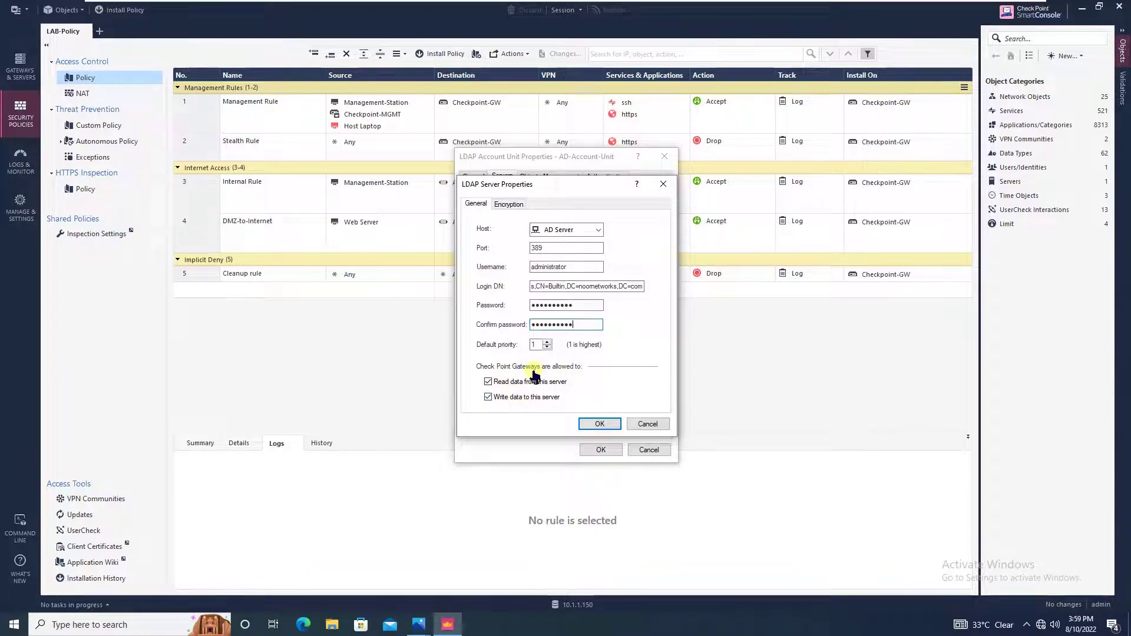
{"action": "left_click", "coordinate": [518, 206]}
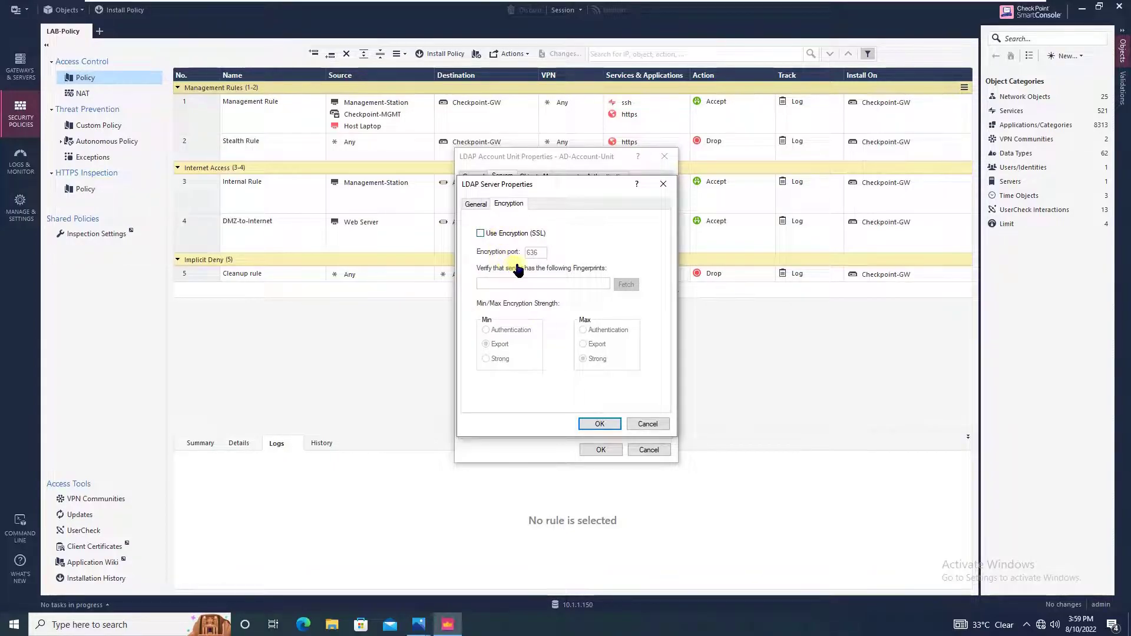
{"action": "left_click", "coordinate": [476, 204]}
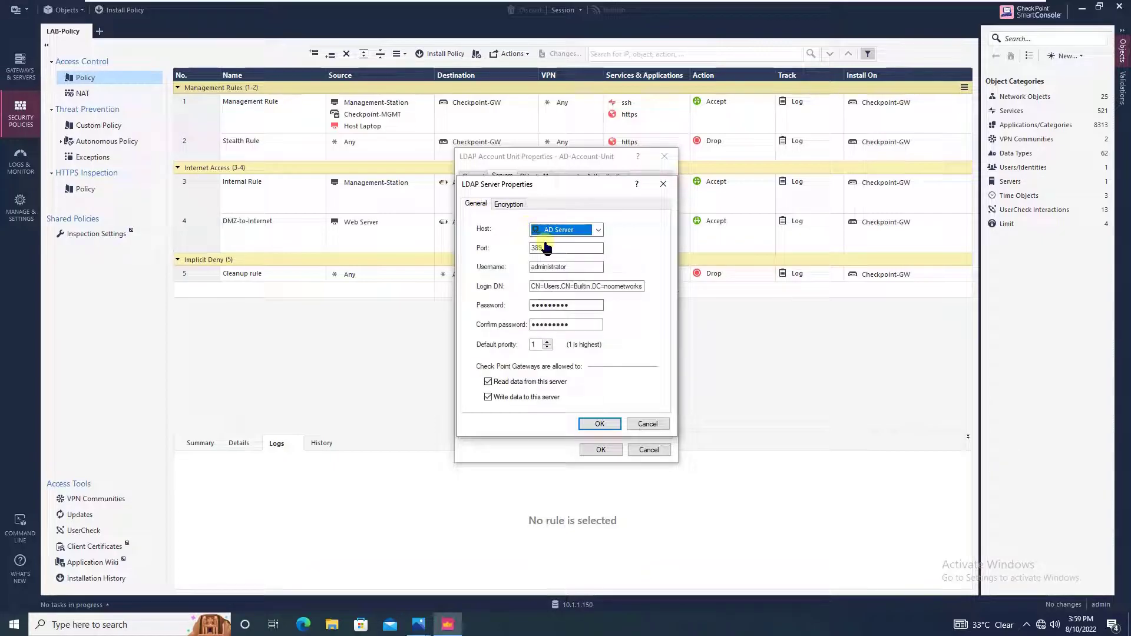
{"action": "left_click", "coordinate": [509, 204]}
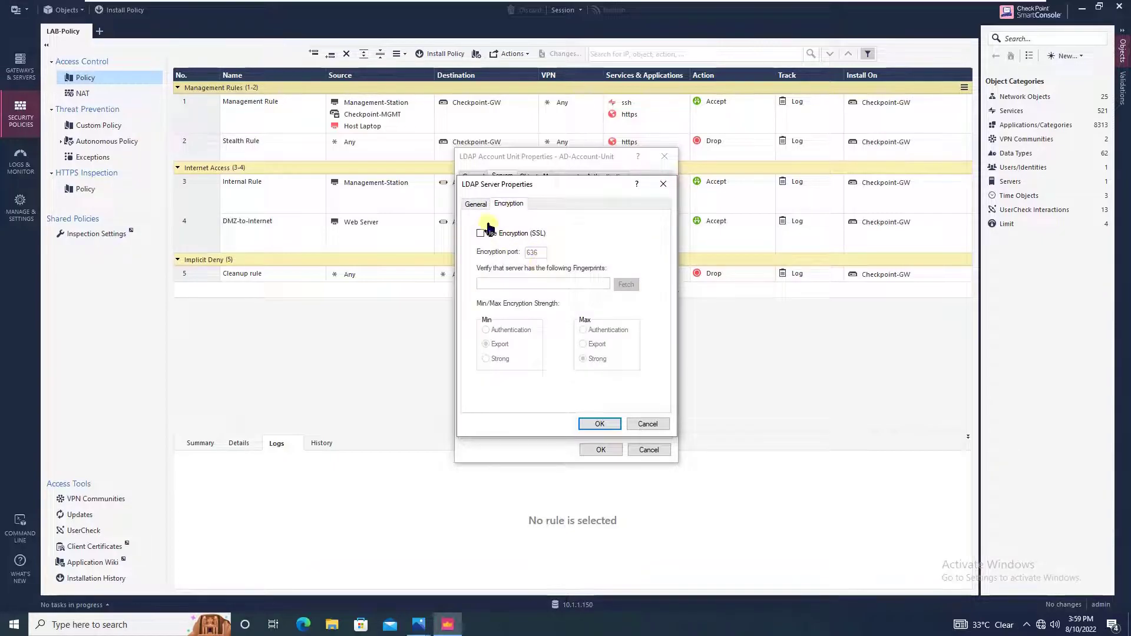
{"action": "left_click", "coordinate": [478, 207]}
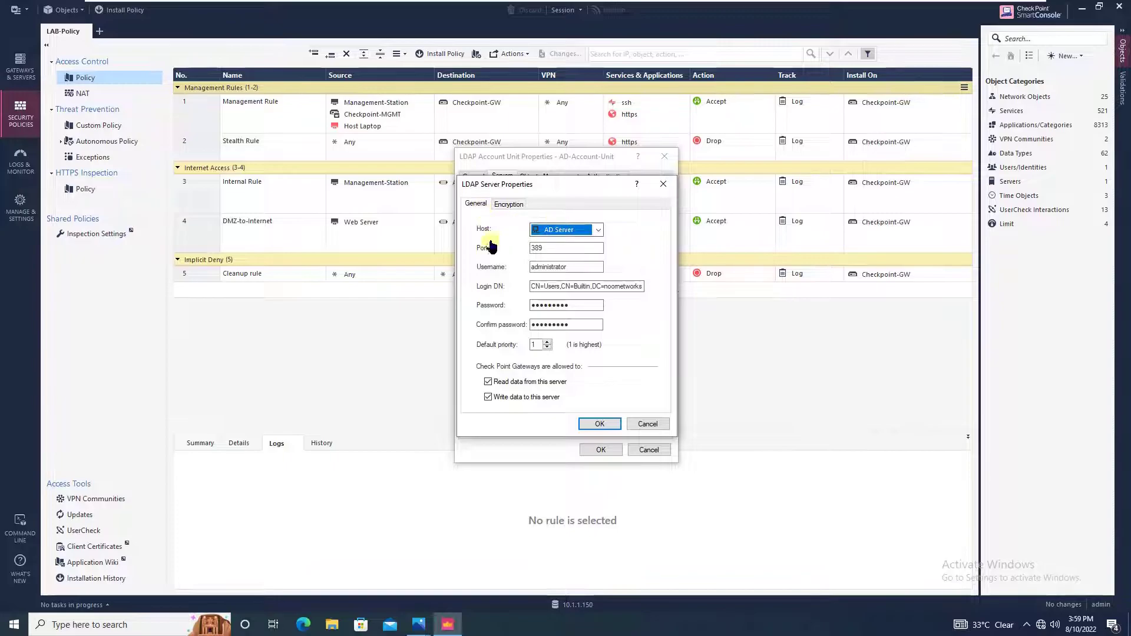
{"action": "left_click", "coordinate": [602, 424]}
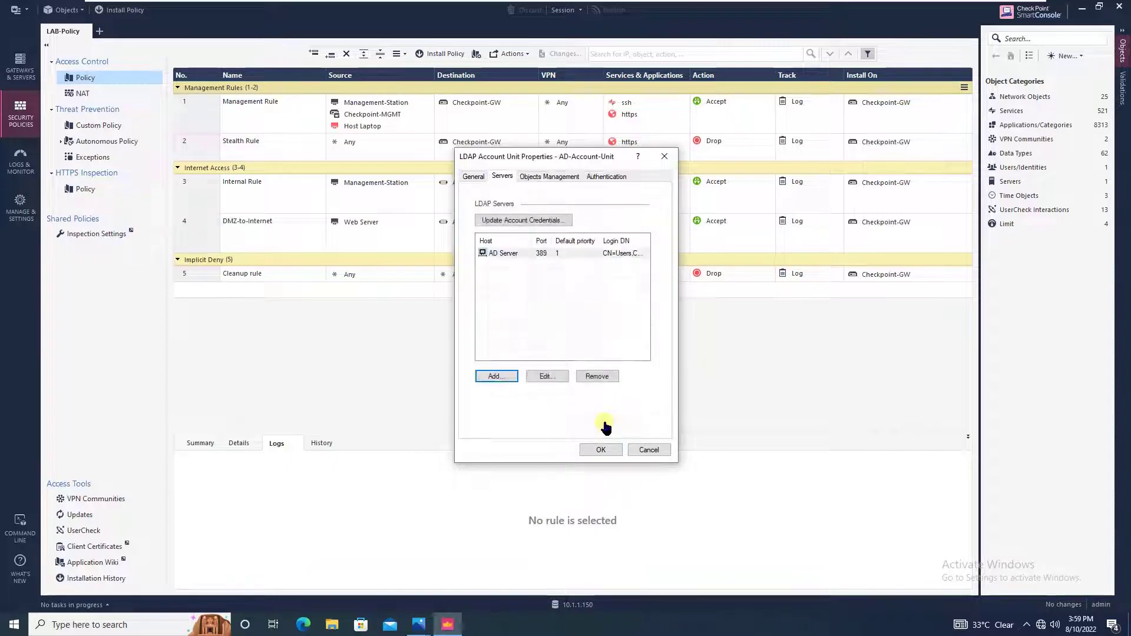
Fetch branches from AD Server so DC=noornetworks,DC=com is in use for the account unit.
{"action": "left_click", "coordinate": [565, 178]}
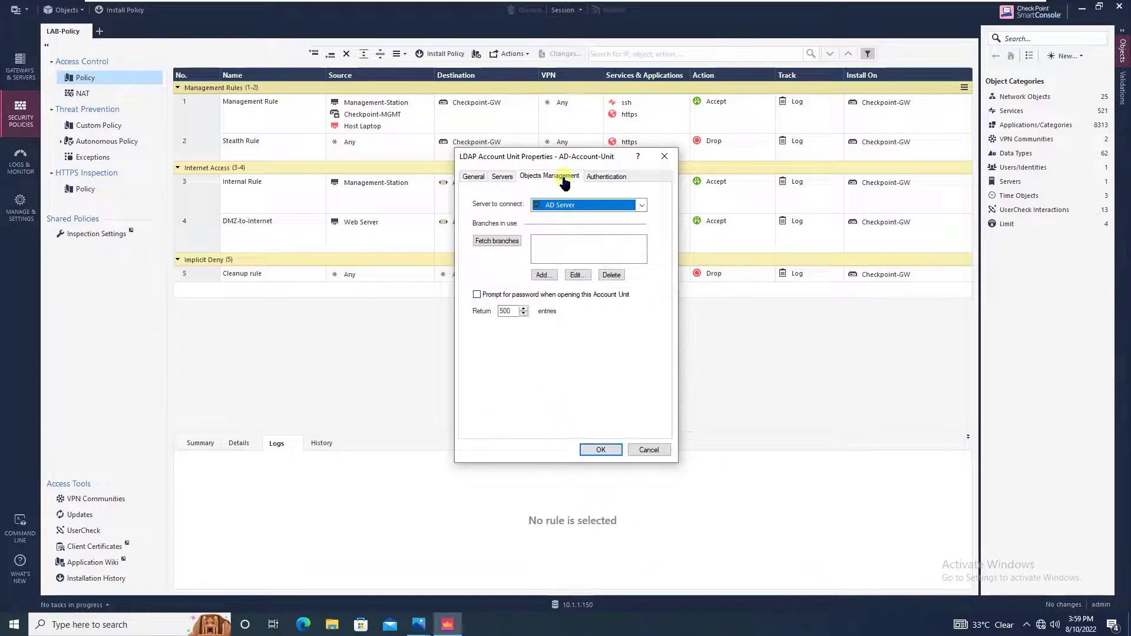
{"action": "left_click", "coordinate": [505, 242]}
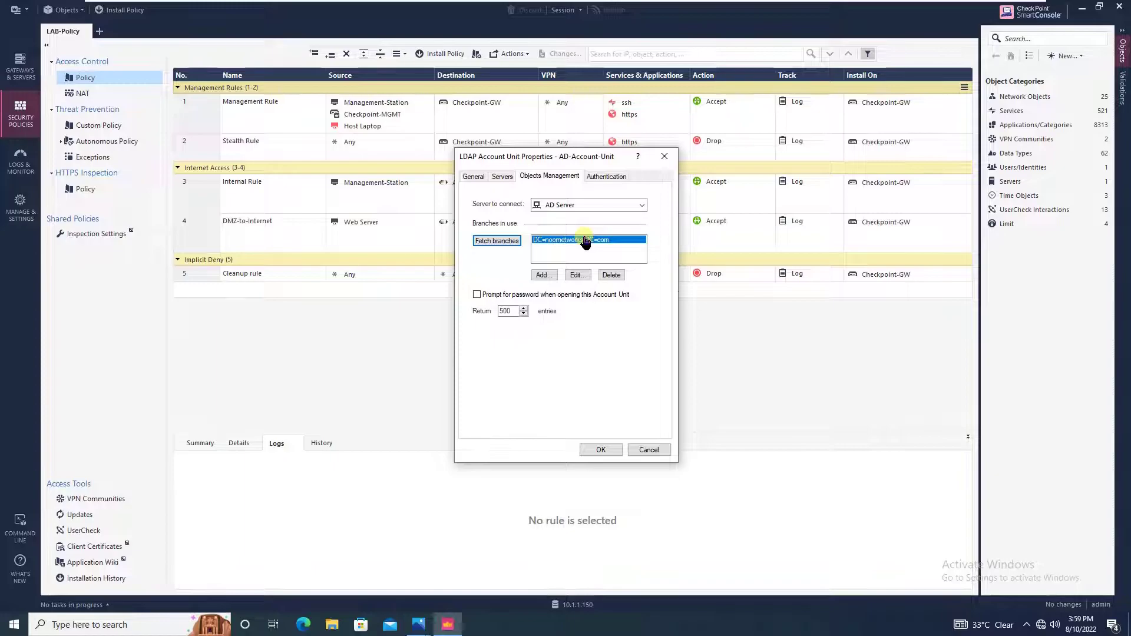
{"action": "left_click", "coordinate": [610, 180]}
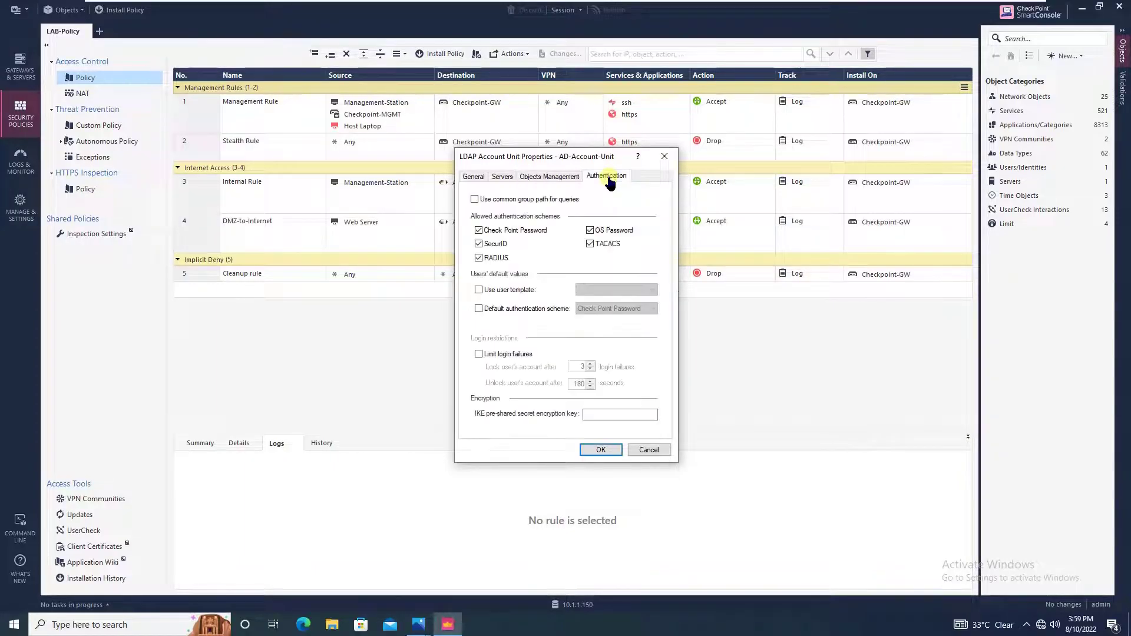
Disable SecurID, RADIUS and TACACS authentication, leave login-failure limiting off, and save AD-Account-Unit.
{"action": "left_click", "coordinate": [479, 244]}
{"action": "left_click", "coordinate": [478, 257]}
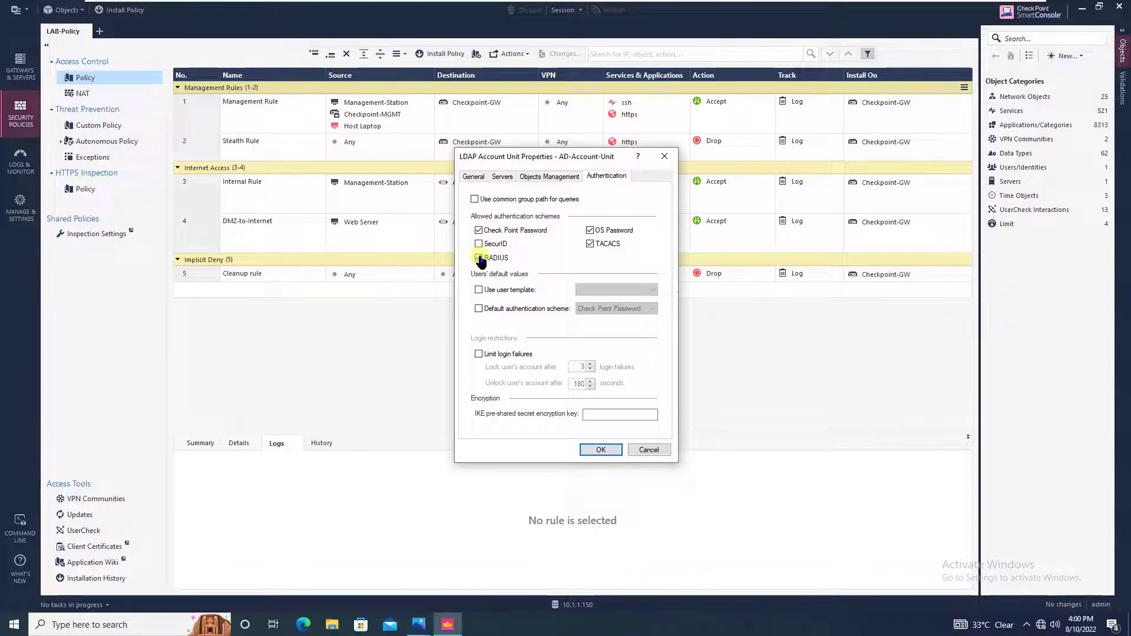
{"action": "left_click", "coordinate": [590, 244]}
{"action": "left_click", "coordinate": [478, 354]}
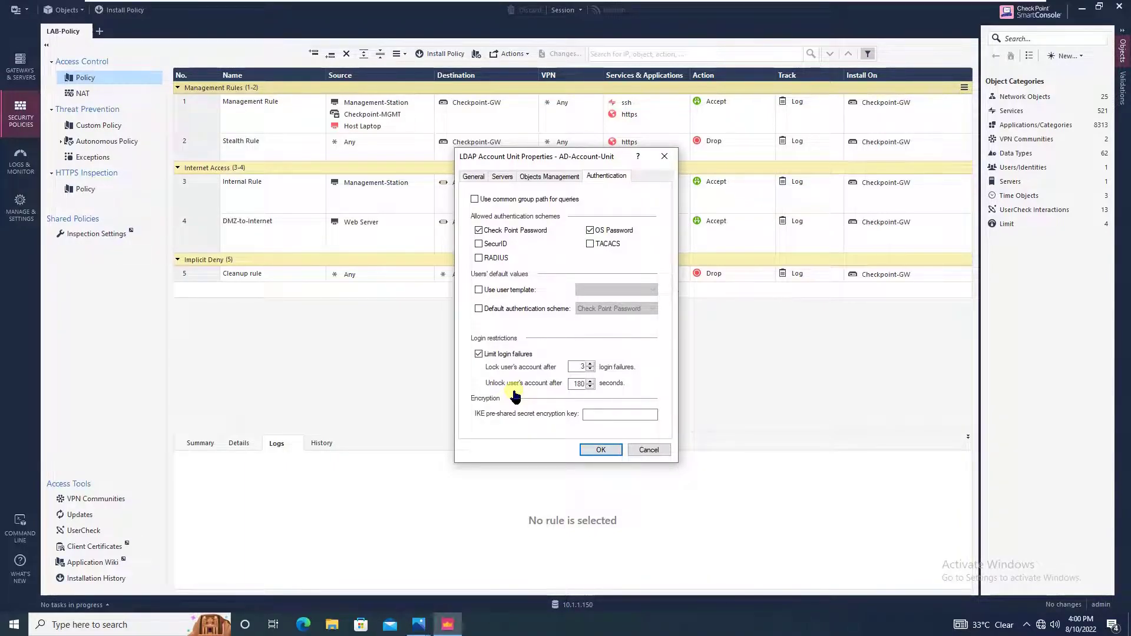
{"action": "left_click", "coordinate": [478, 354]}
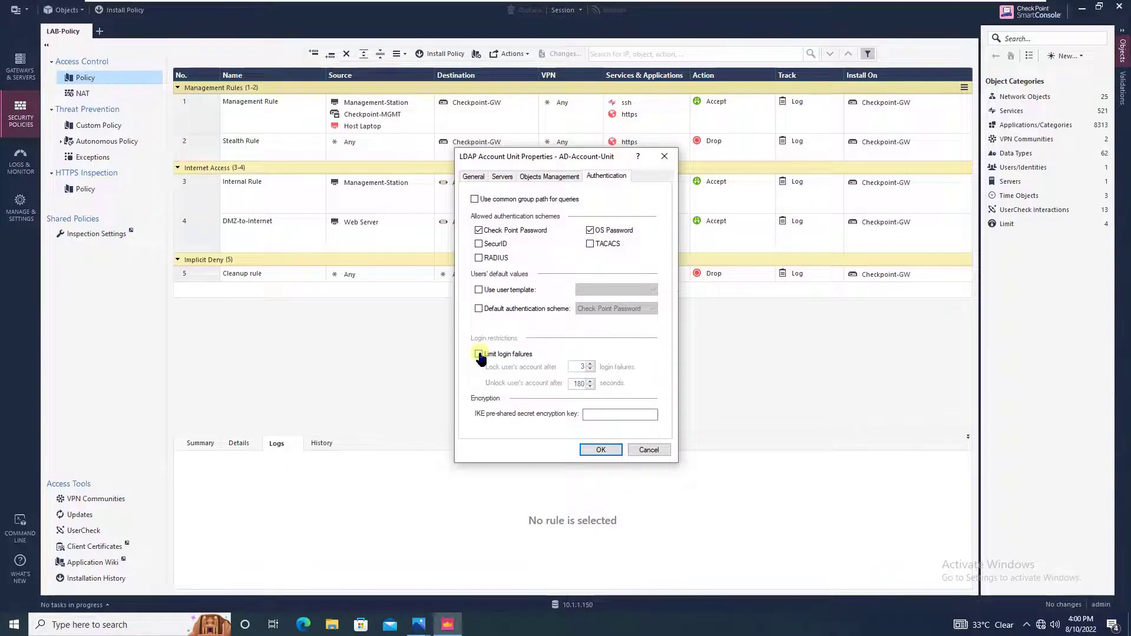
{"action": "left_click", "coordinate": [605, 451]}
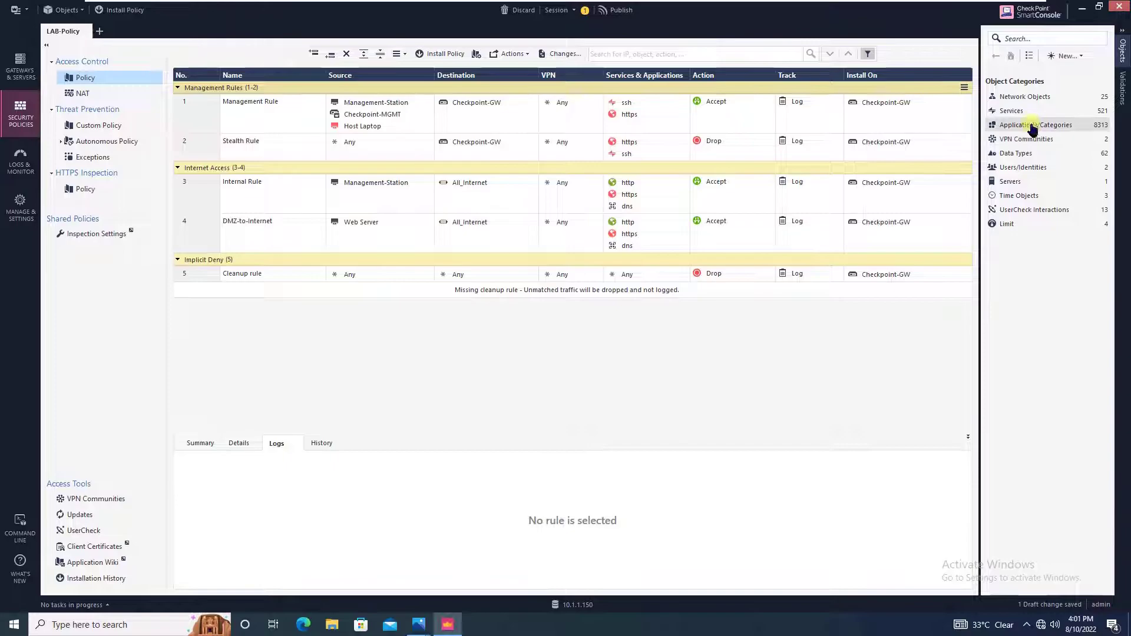
Create LDAP group 'AD-Group' on AD-Account-Unit, covering all the account unit's users.
{"action": "right_click", "coordinate": [1022, 169]}
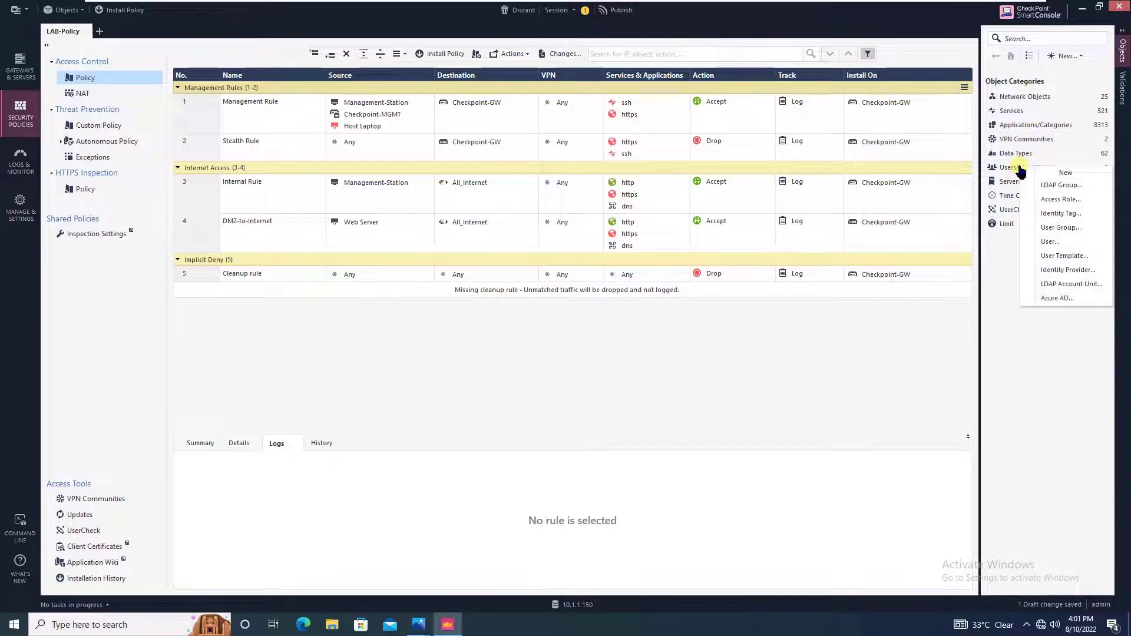
{"action": "left_click", "coordinate": [1067, 190]}
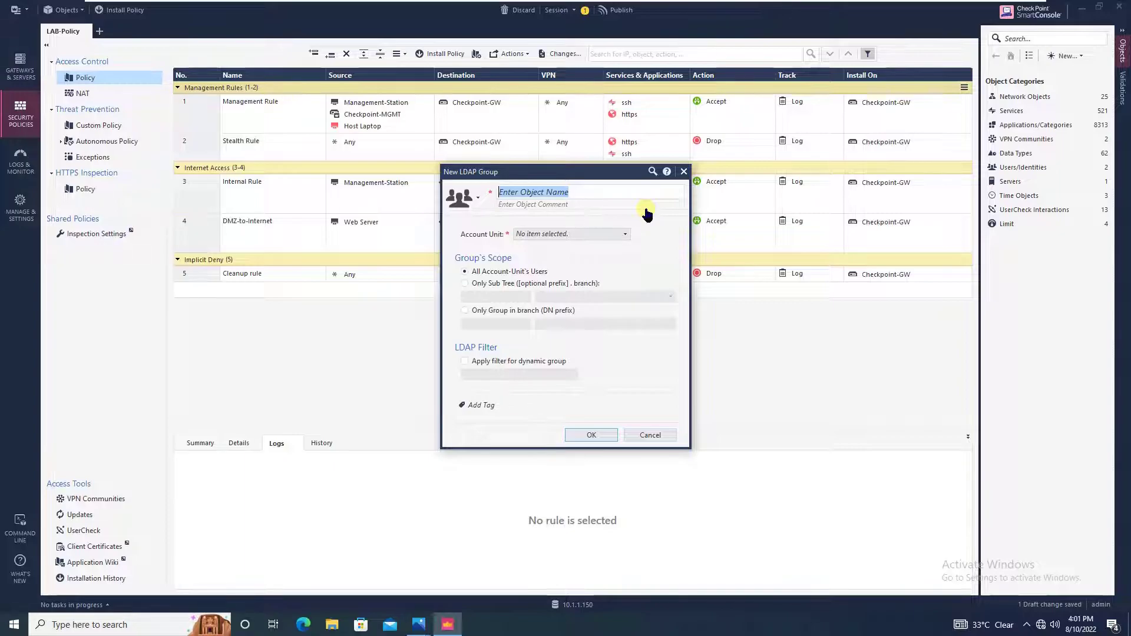
{"action": "type", "text": "AD"}
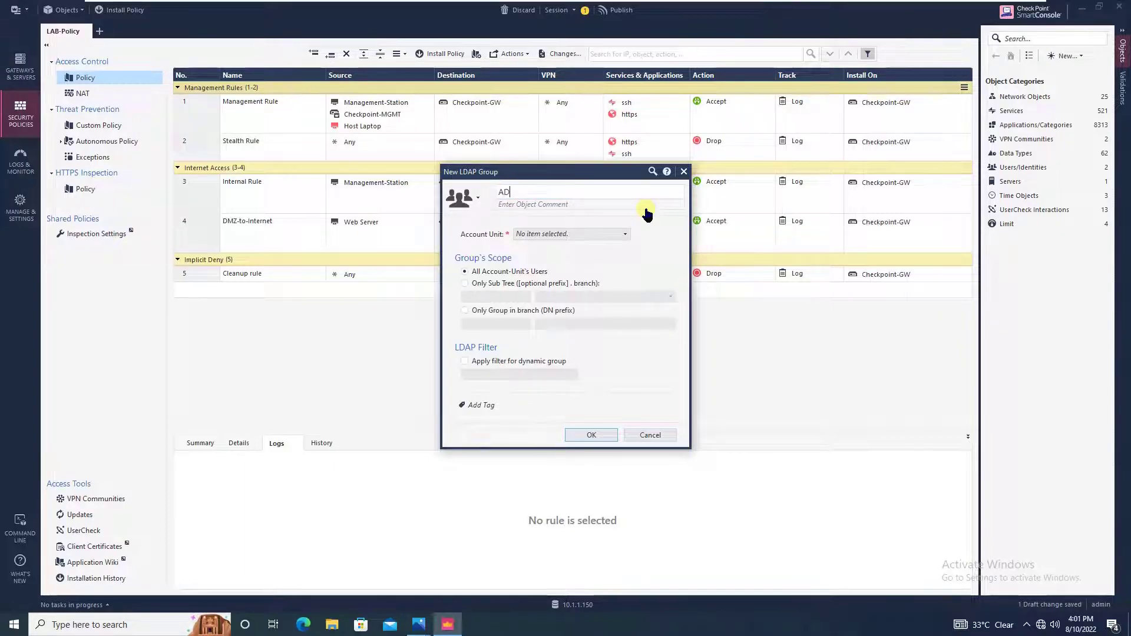
{"action": "type", "text": "-Group"}
{"action": "left_click", "coordinate": [607, 235]}
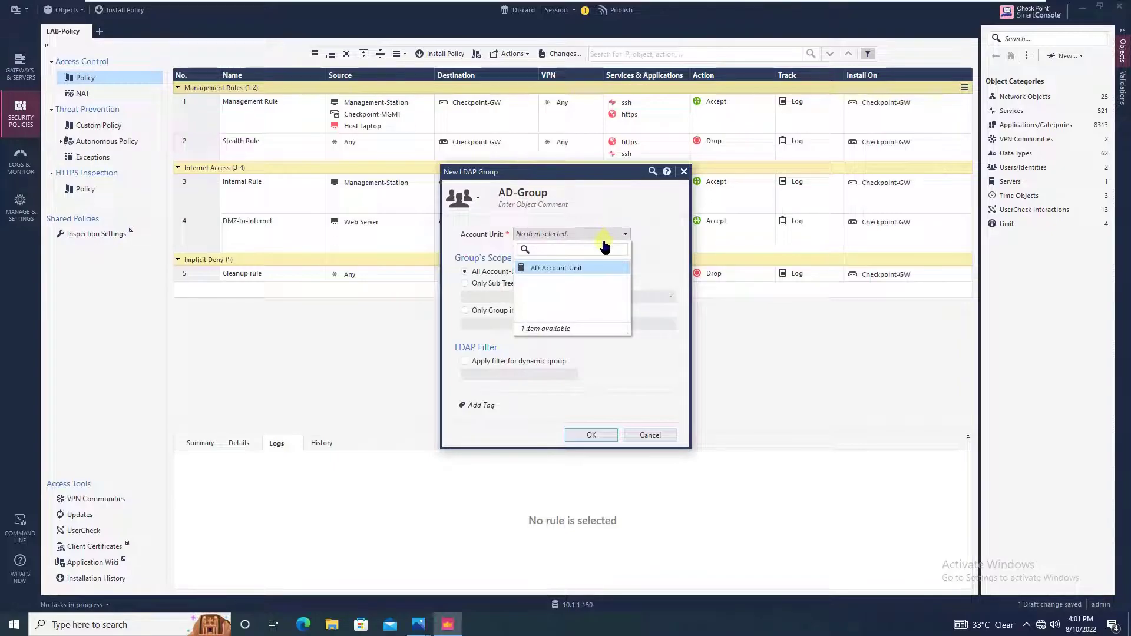
{"action": "left_click", "coordinate": [556, 268]}
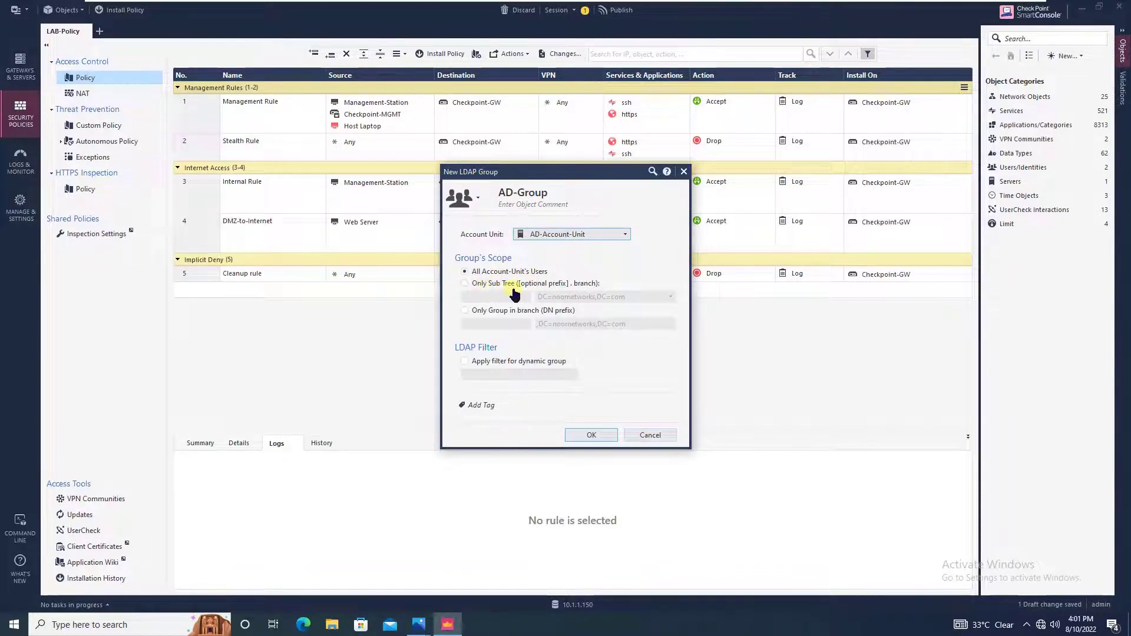
{"action": "left_click", "coordinate": [464, 273]}
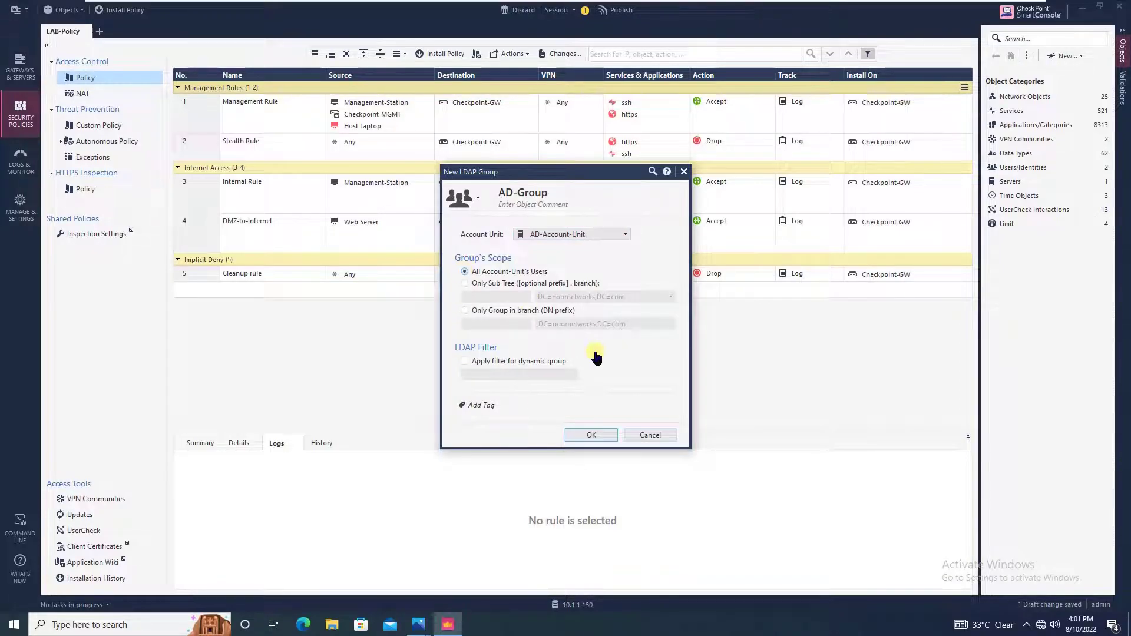
{"action": "left_click", "coordinate": [607, 436]}
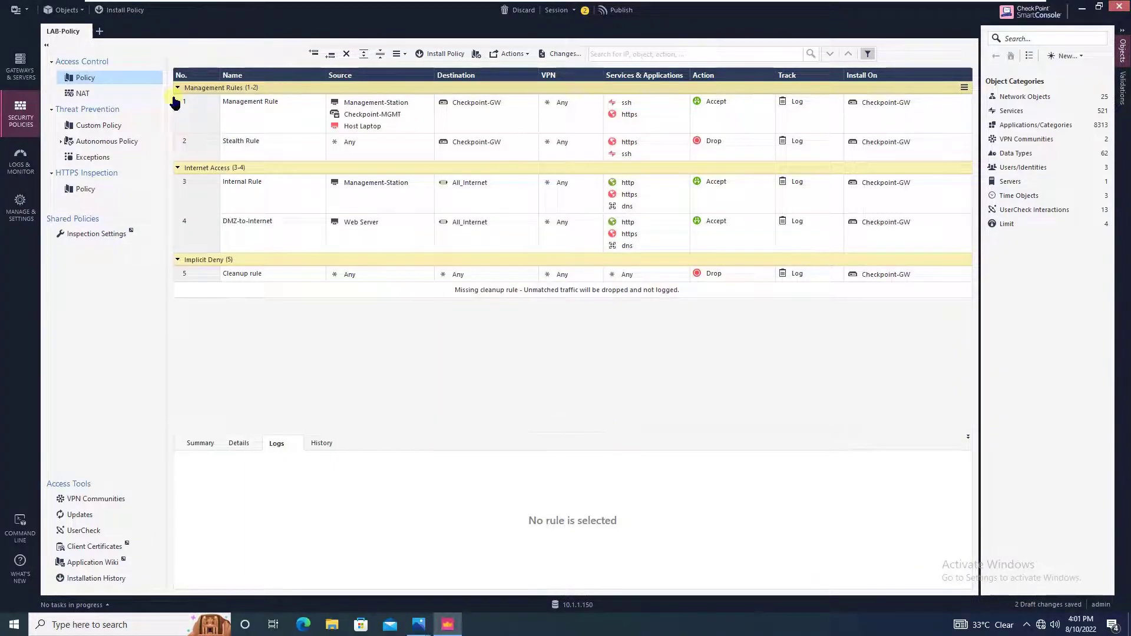
Publish the two draft changes and install LAB-Policy on Checkpoint-GW.
{"action": "left_click", "coordinate": [130, 13]}
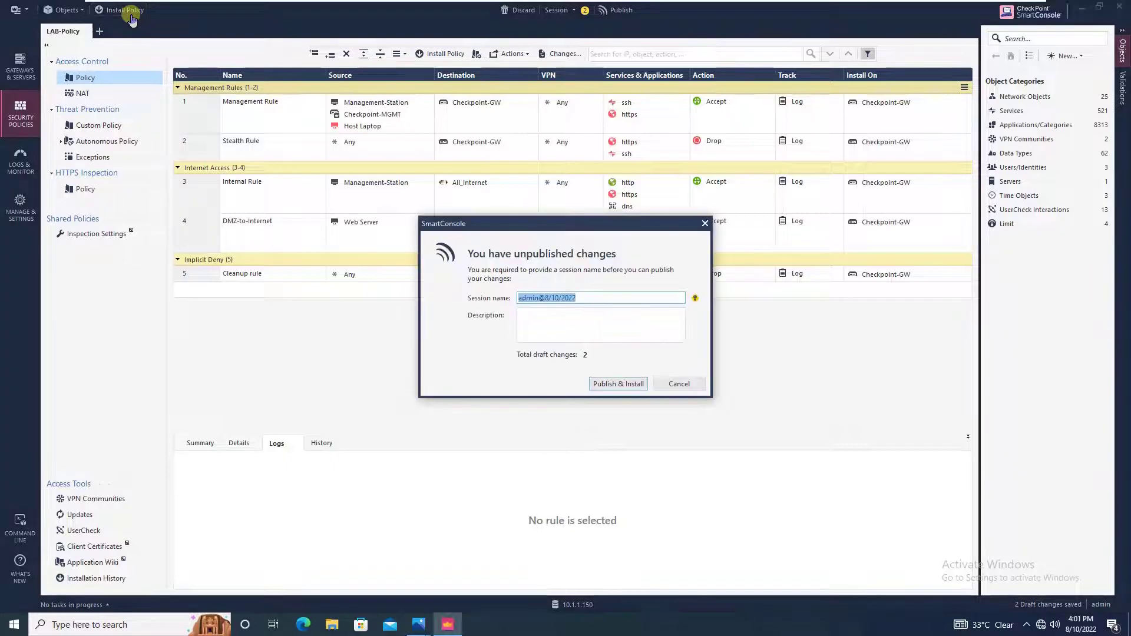
{"action": "left_click", "coordinate": [639, 383]}
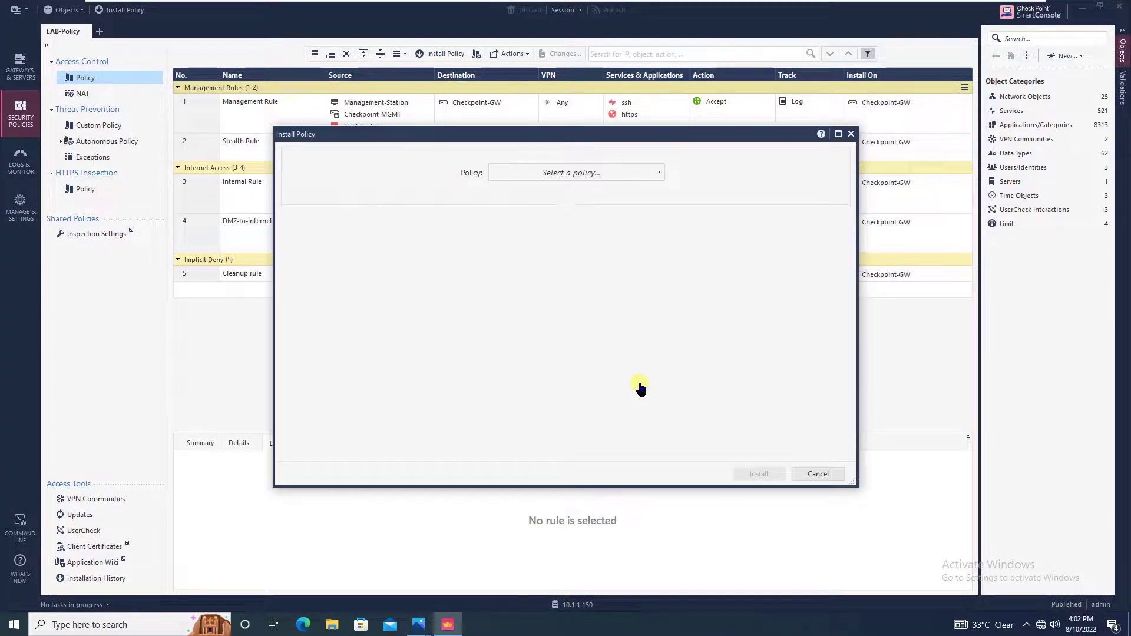
{"action": "left_click", "coordinate": [632, 177]}
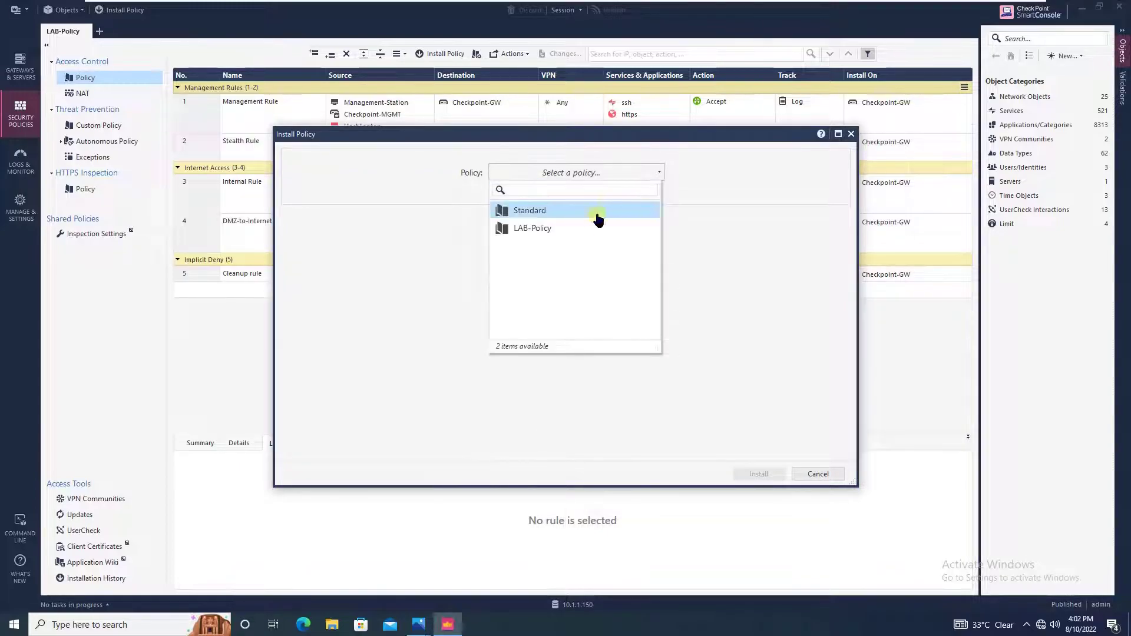
{"action": "left_click", "coordinate": [579, 230]}
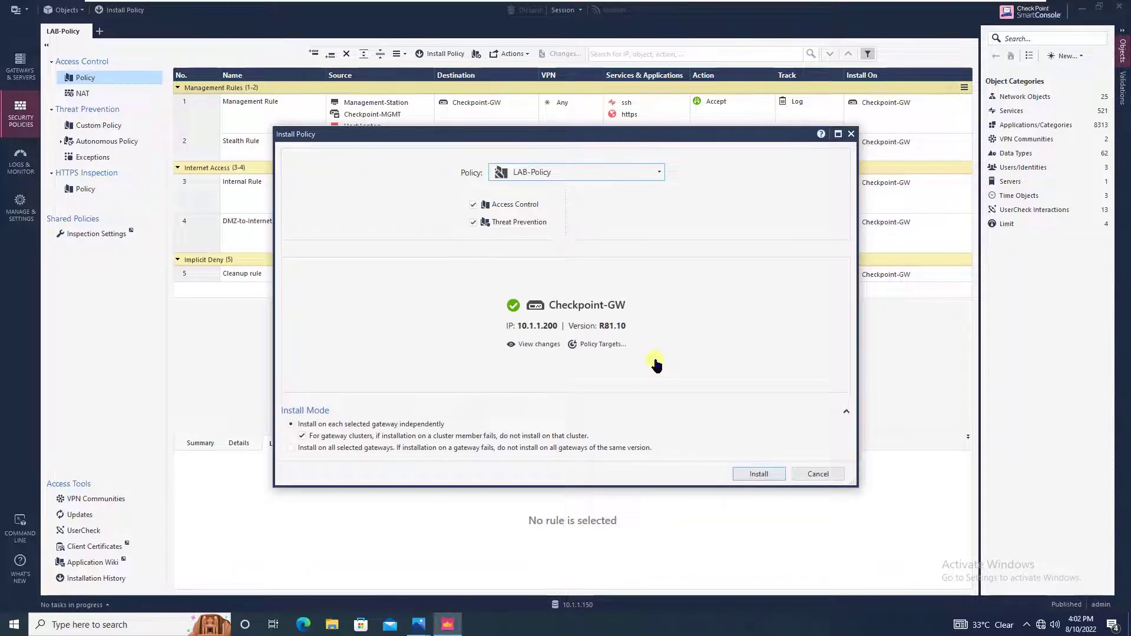
{"action": "left_click", "coordinate": [772, 476]}
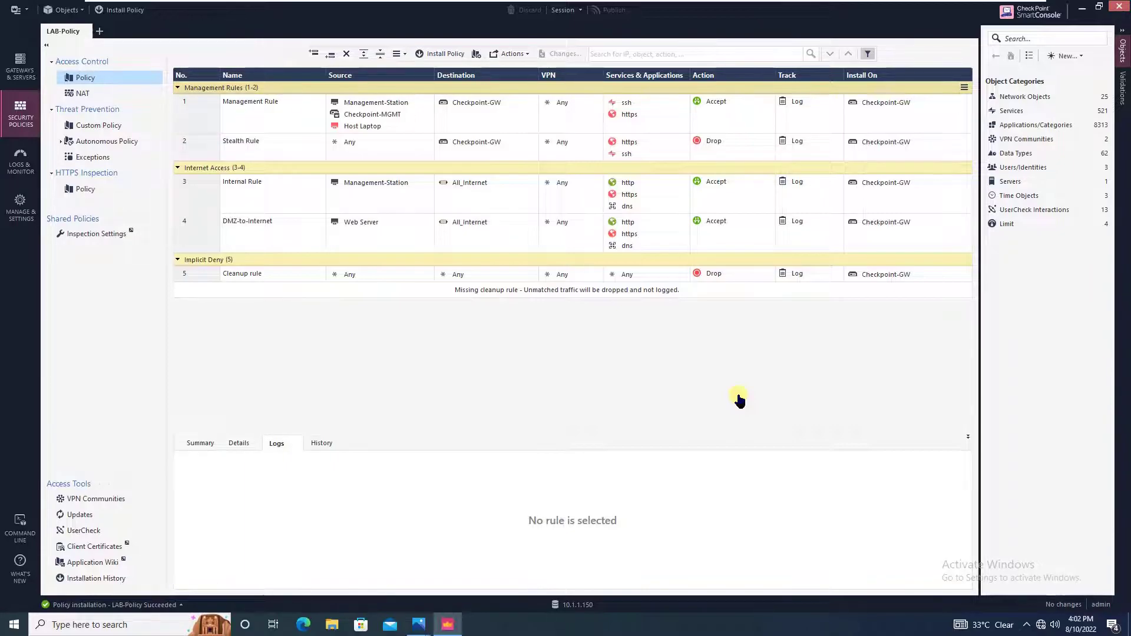
{"action": "left_click", "coordinate": [150, 607]}
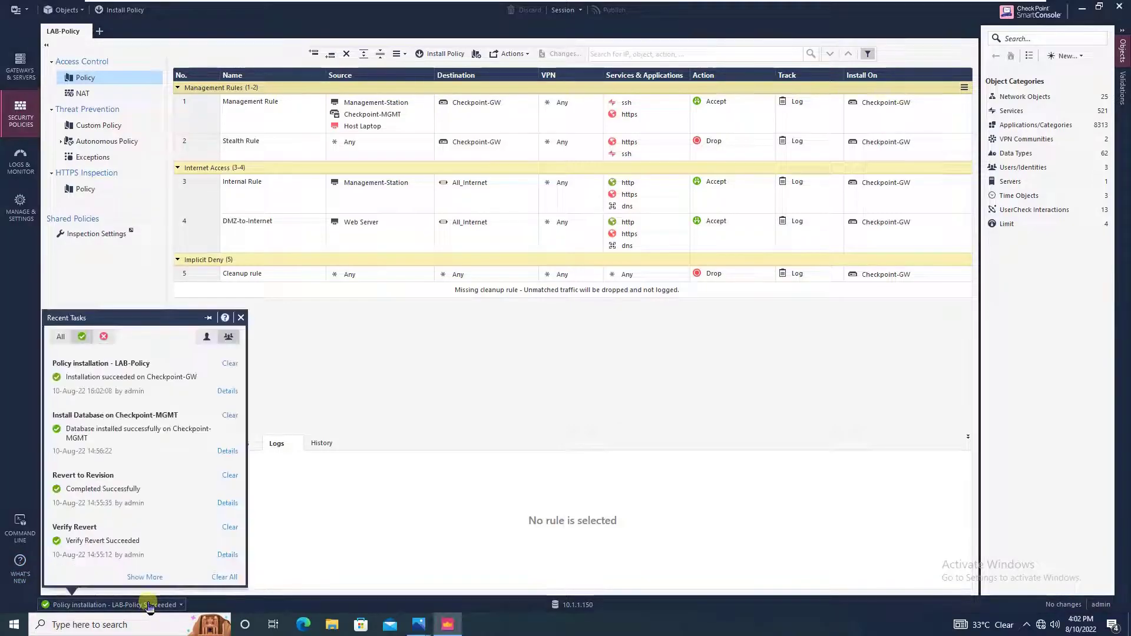
{"action": "left_click", "coordinate": [240, 317]}
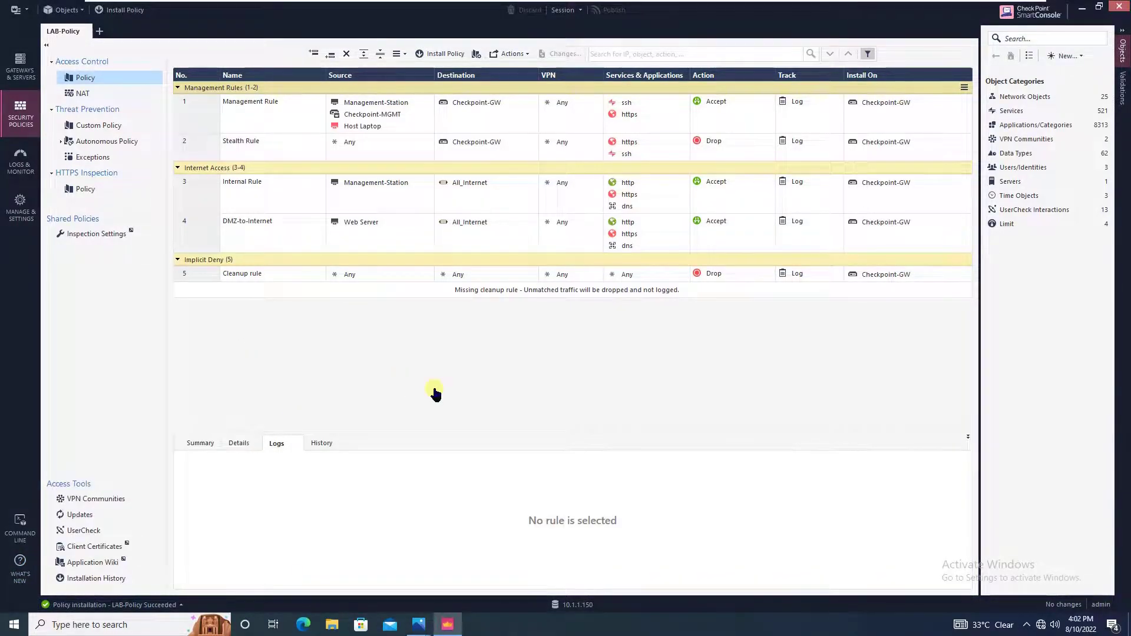